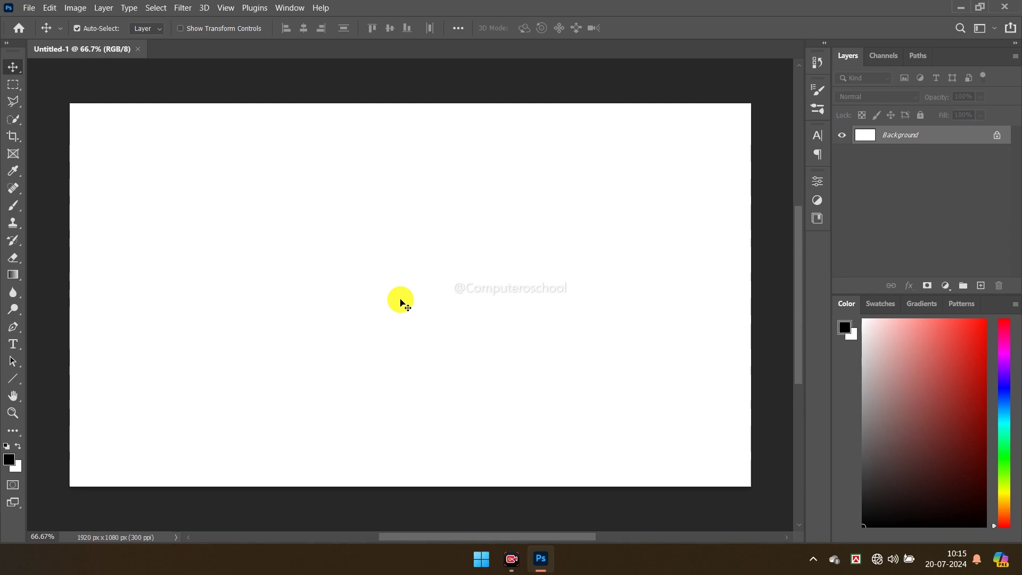
Add the black text "FAMILY" to the canvas in the Swis721 Blk BT font at 36 pt
click(15, 344)
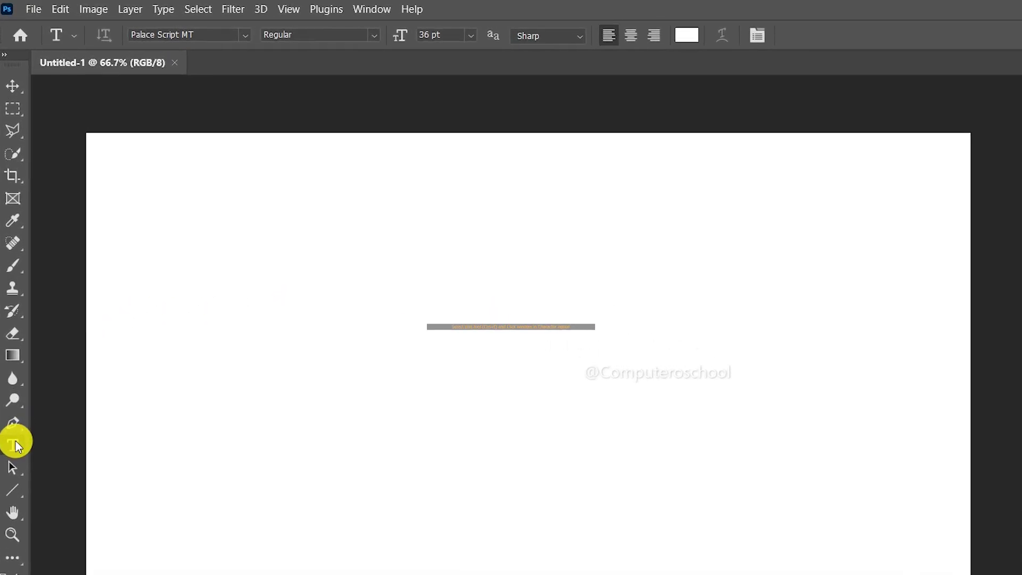
click(289, 7)
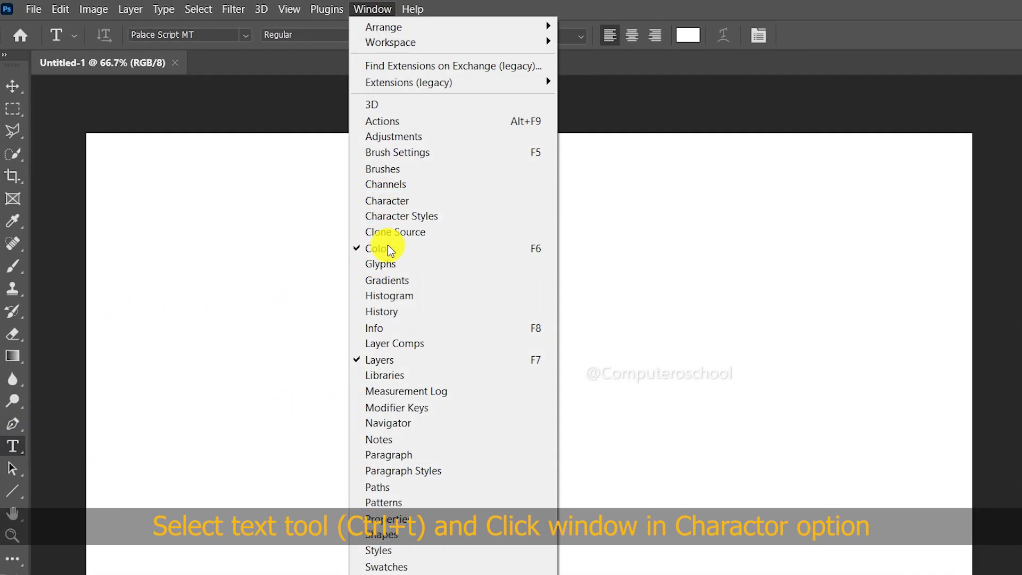
click(393, 202)
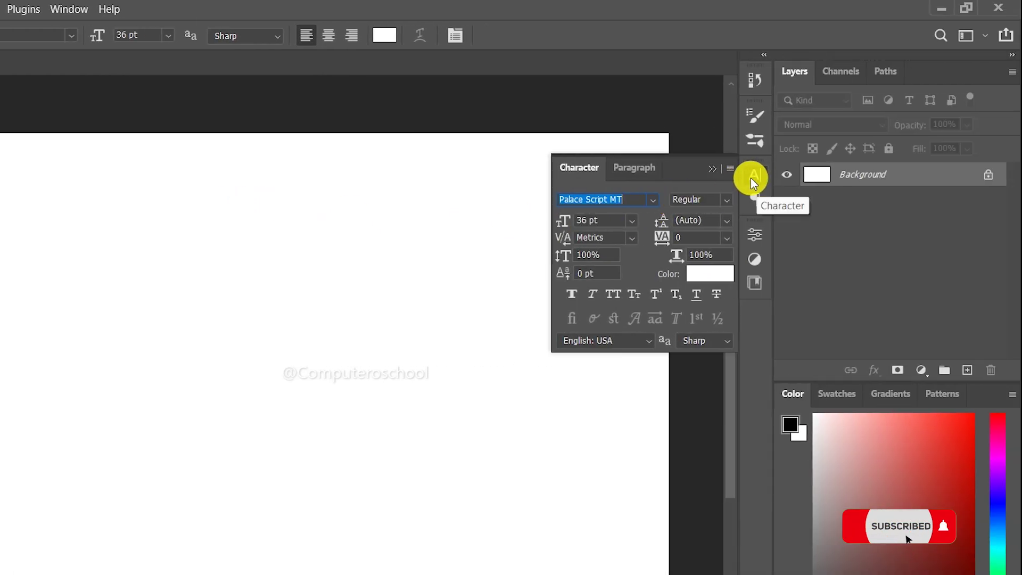
click(647, 196)
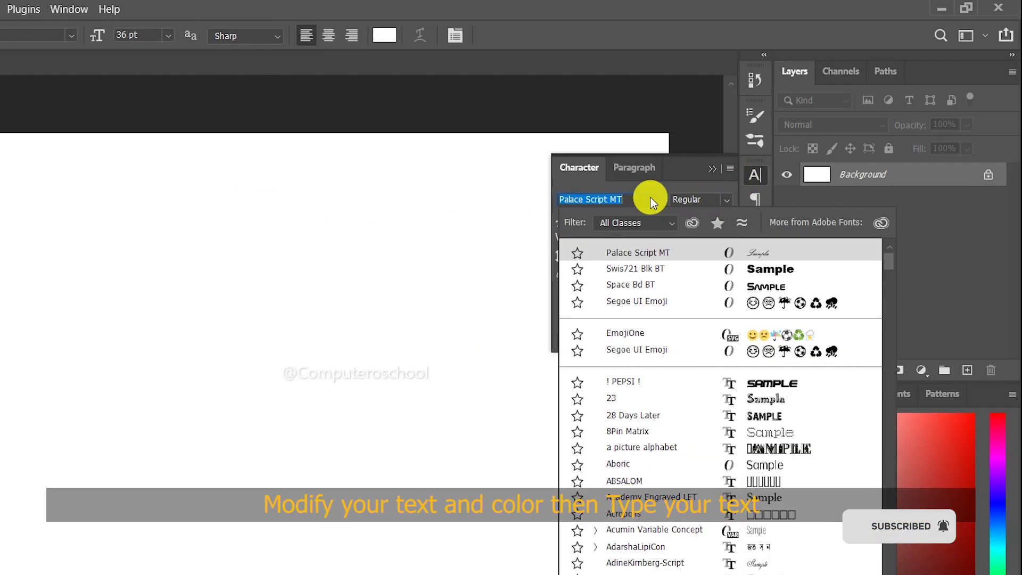
click(628, 266)
click(137, 282)
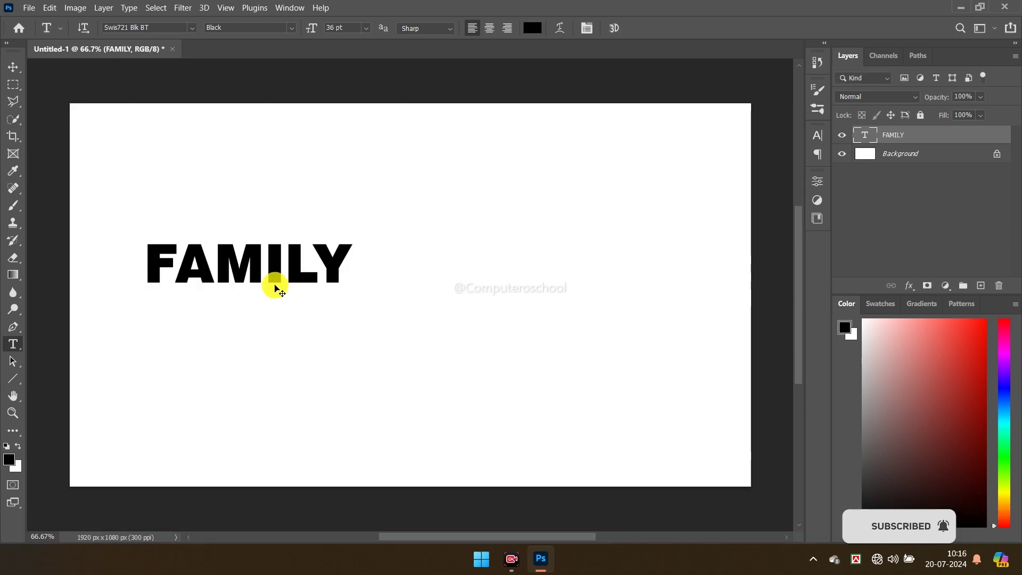
Enlarge the FAMILY text to about 1497 px wide, stretch it taller and position it in the lower half of the canvas
key(ctrl+t)
drag(352, 294, 652, 457)
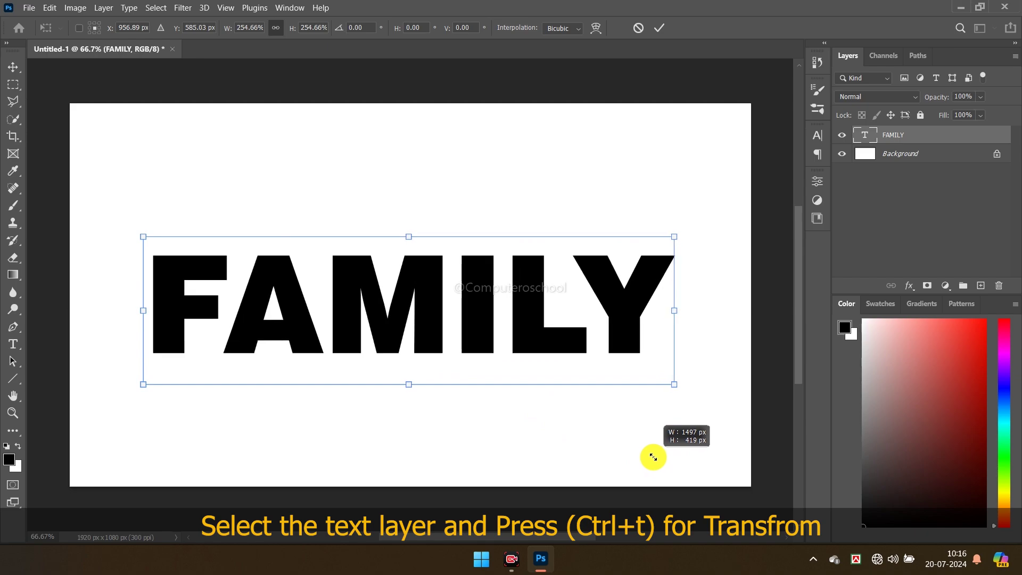
drag(407, 385, 408, 425)
drag(424, 274, 429, 329)
click(658, 27)
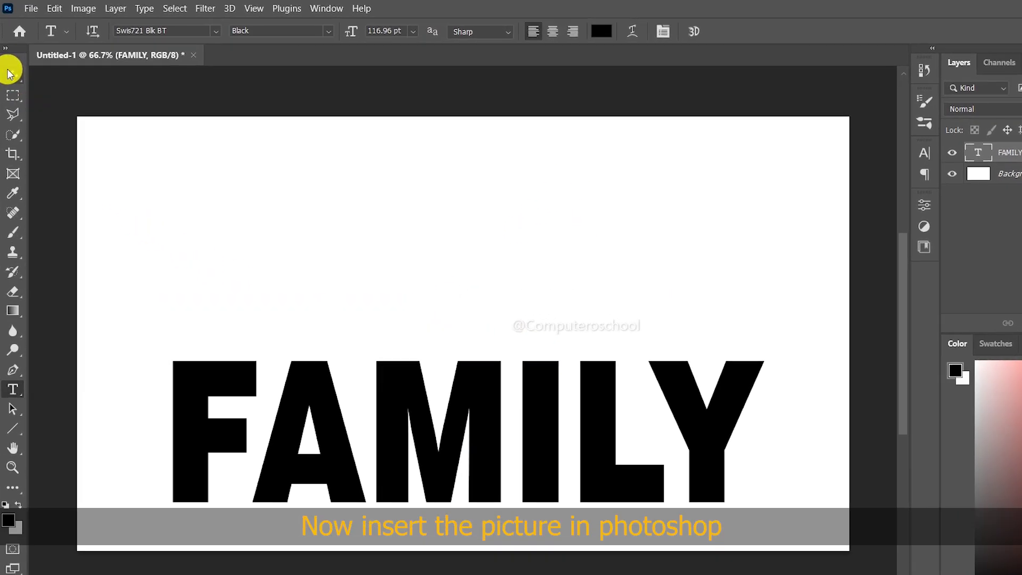
Place the image depositphotos_85843106-stock-photo-happy-excited-father-and-son.jpg as an embedded layer above the FAMILY text
click(13, 67)
click(32, 9)
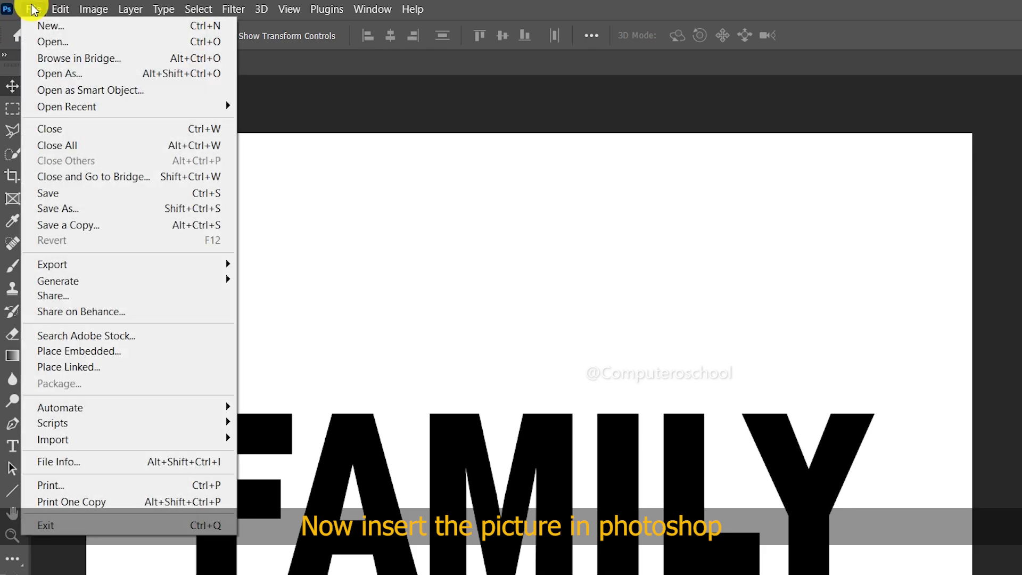
click(76, 350)
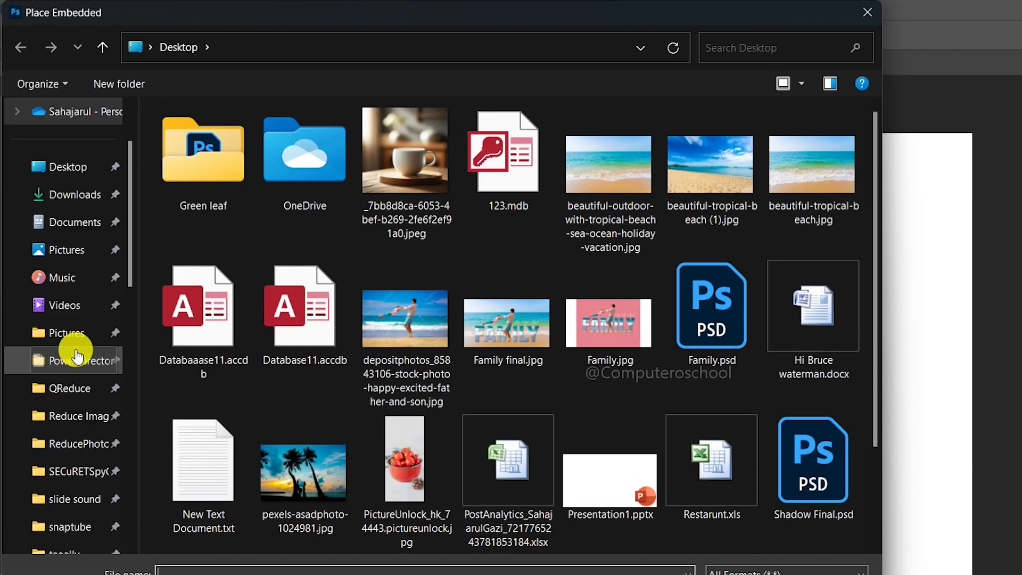
click(401, 299)
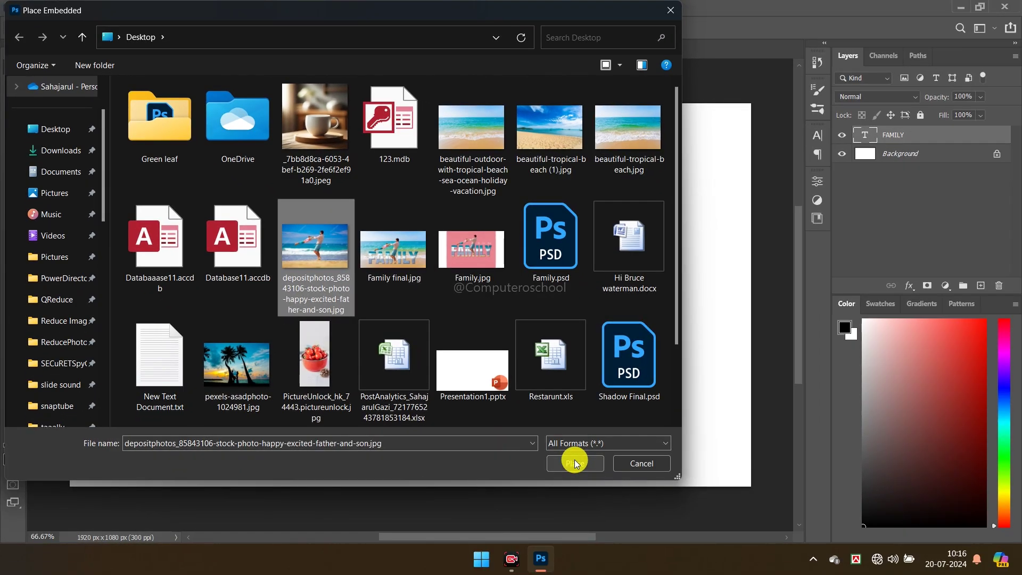
click(574, 463)
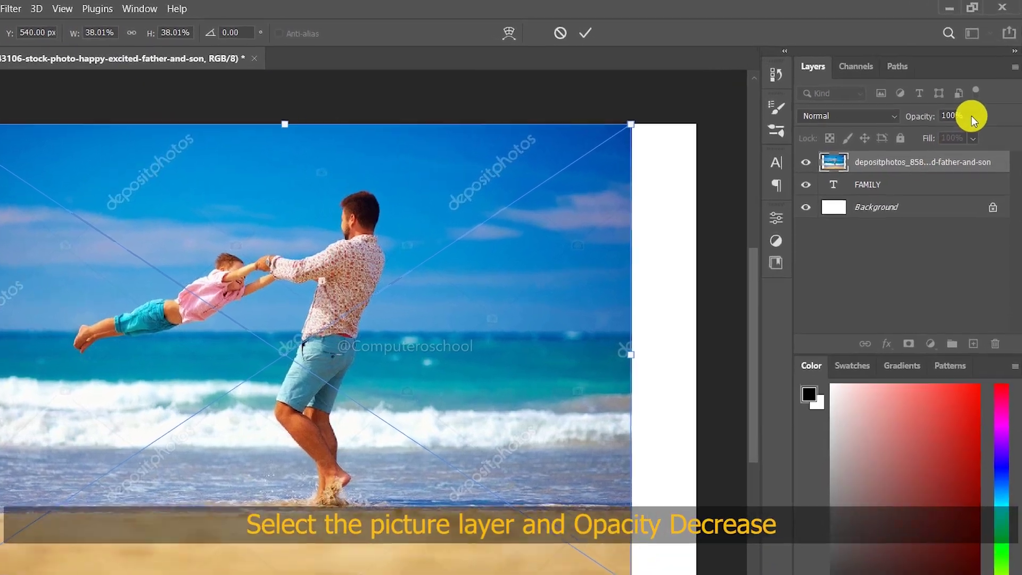
Lower the placed photo's opacity to 52% and shift it down so the man's legs overlap the FAMILY letters
click(979, 97)
drag(968, 144, 950, 145)
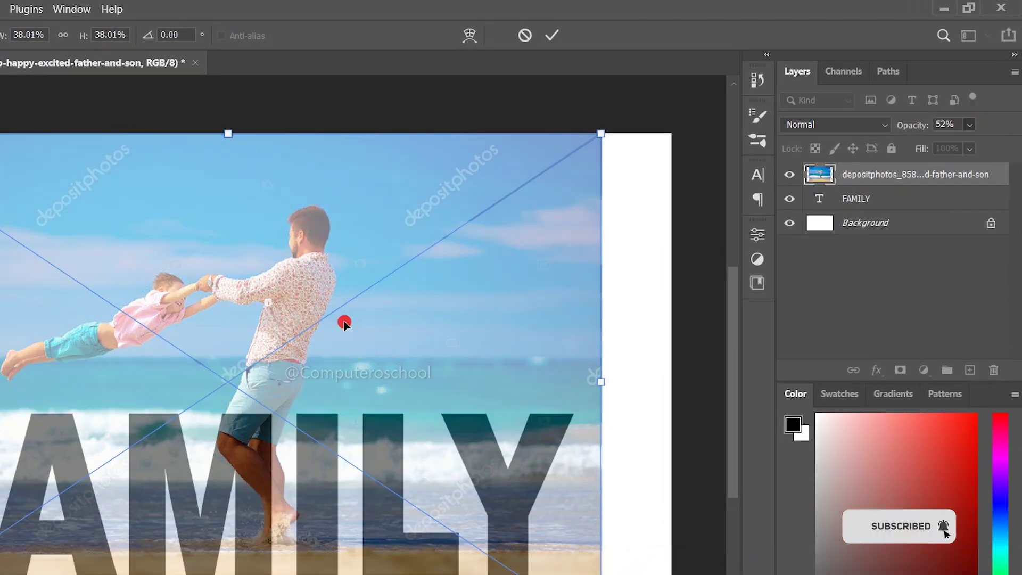
drag(344, 322, 323, 355)
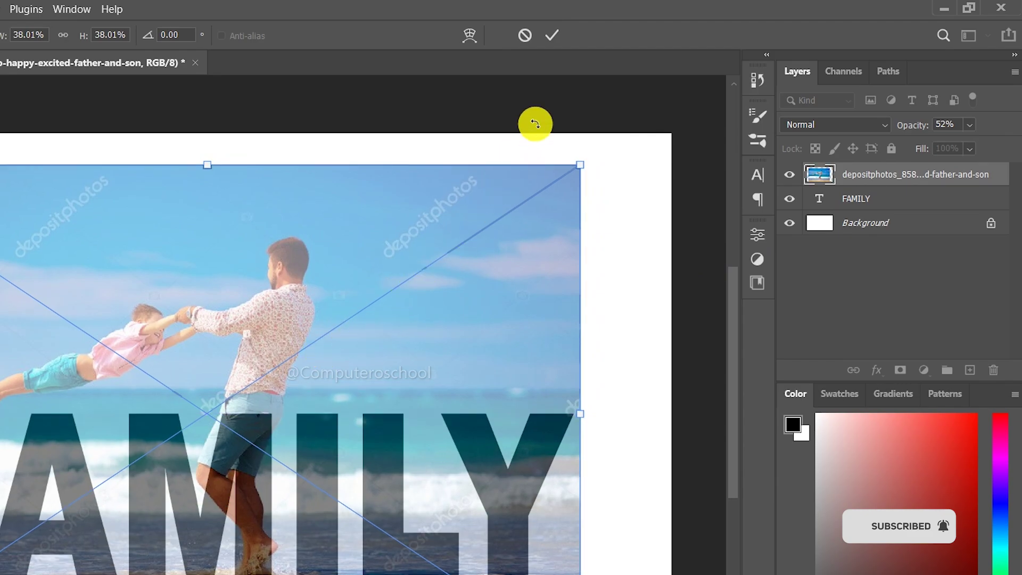
click(552, 35)
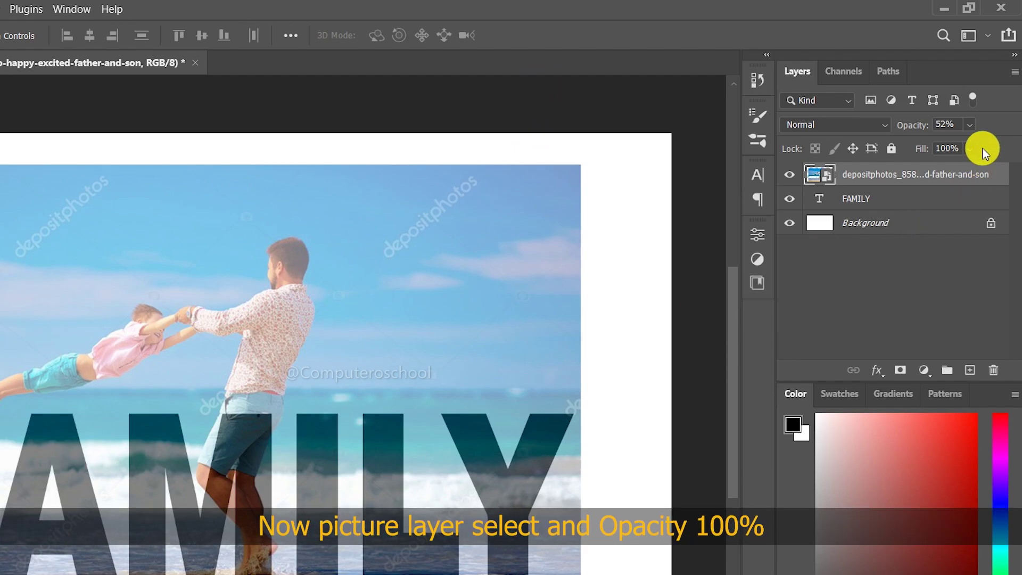
Set the photo layer's opacity to 100% and clip it to the FAMILY text with a clipping mask
click(970, 124)
drag(974, 145, 1015, 146)
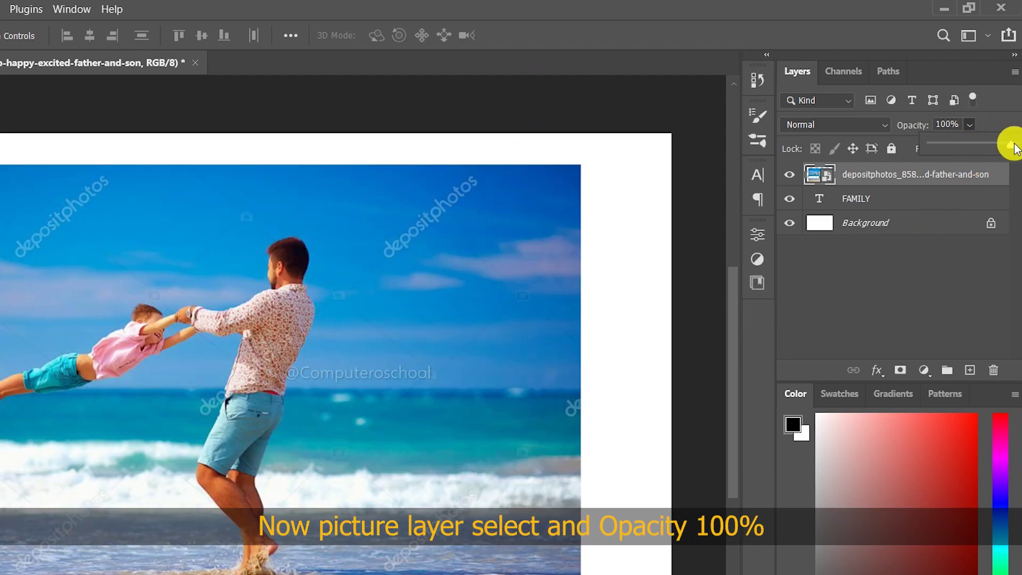
right_click(865, 176)
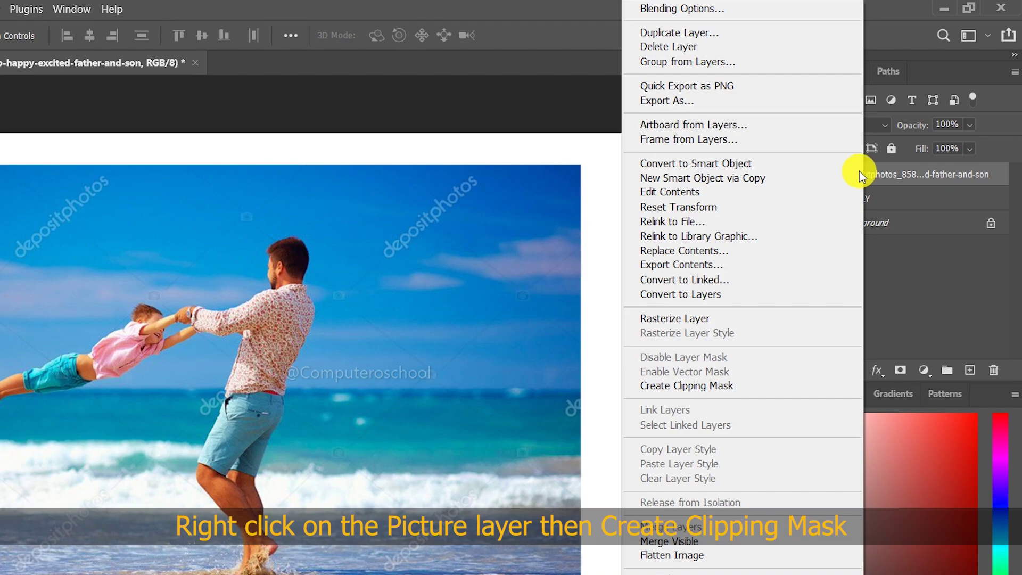
click(686, 388)
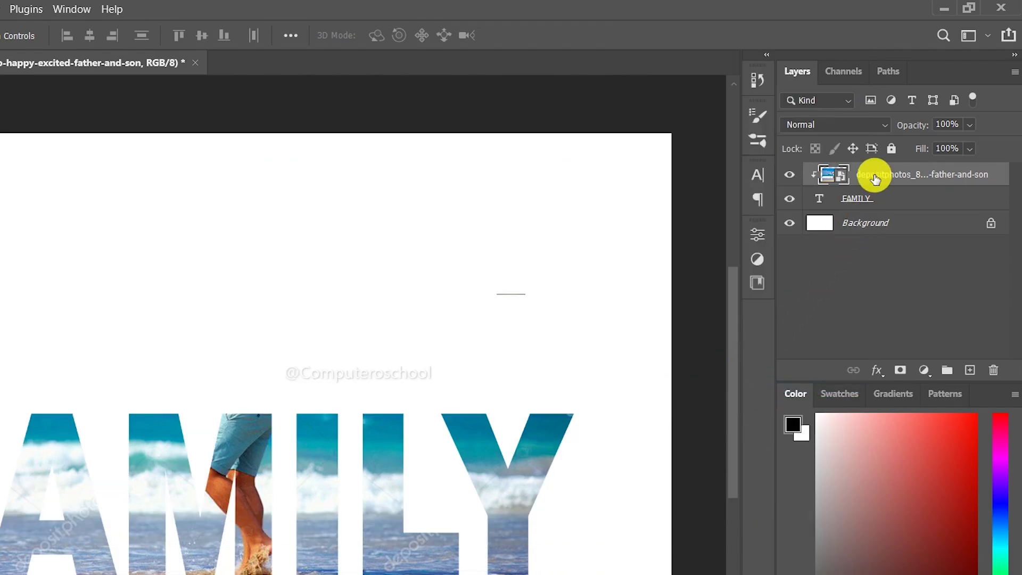
Duplicate the clipped photo layer and select the father and son in the copy with Select Subject
key(ctrl+j)
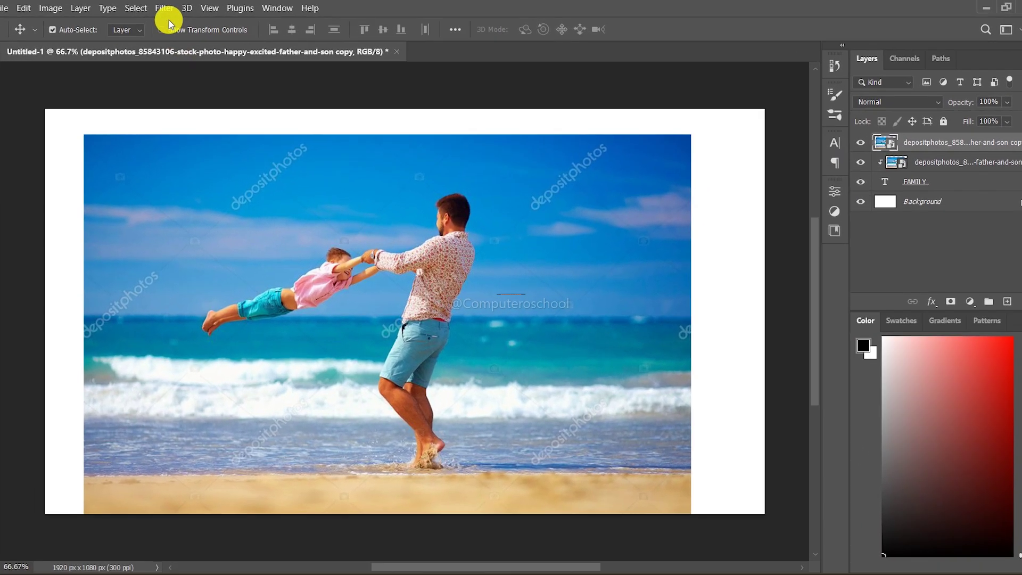
click(135, 8)
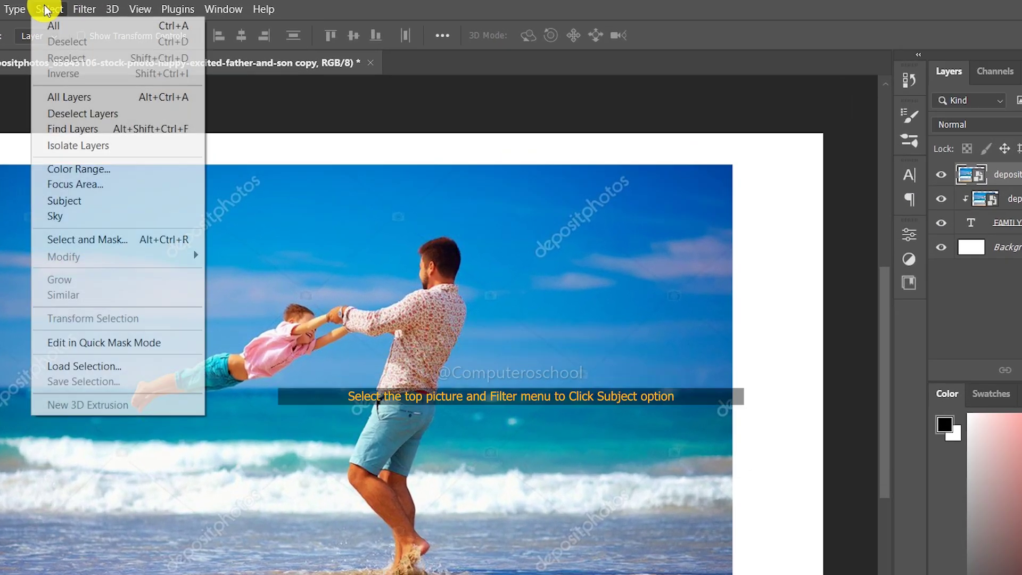
click(160, 164)
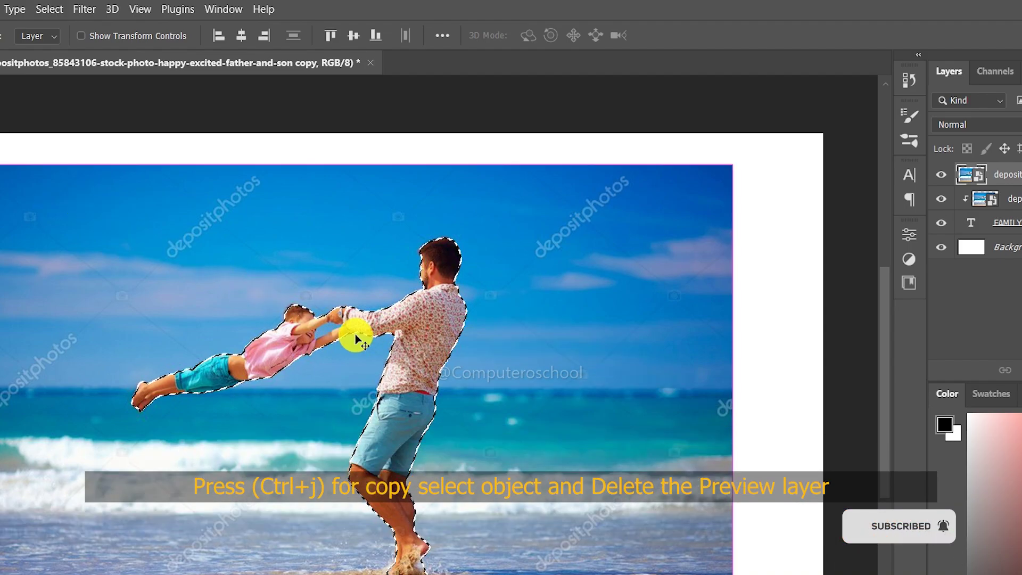
Copy the selected father and son onto their own layer and delete the duplicate photo layer beneath it
key(ctrl+j)
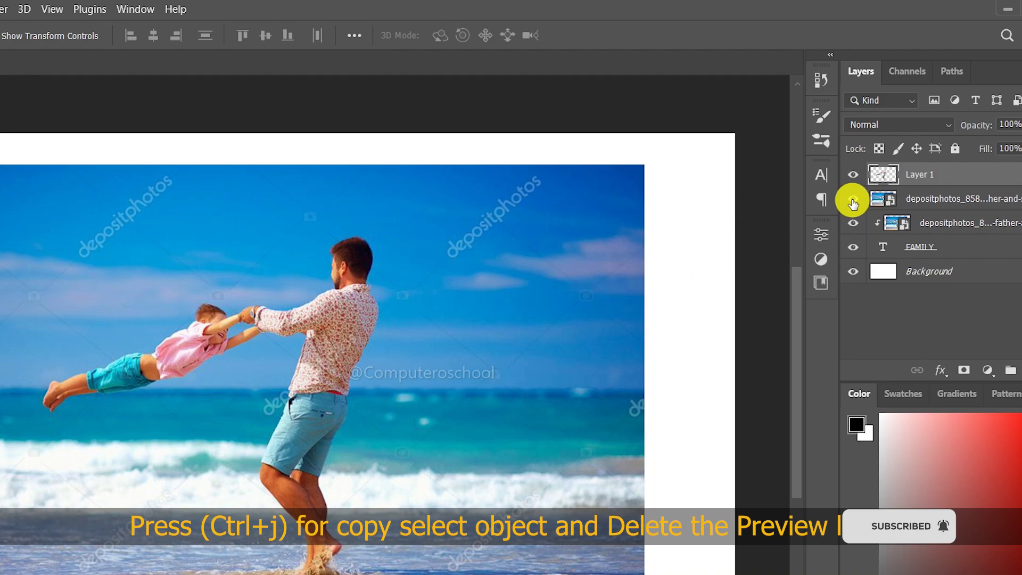
click(942, 199)
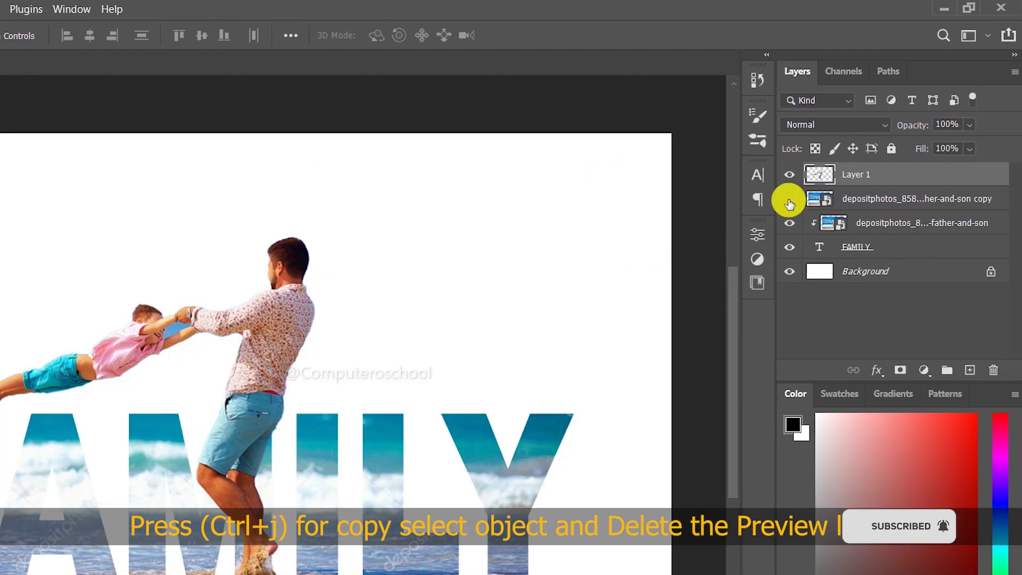
drag(877, 194, 994, 370)
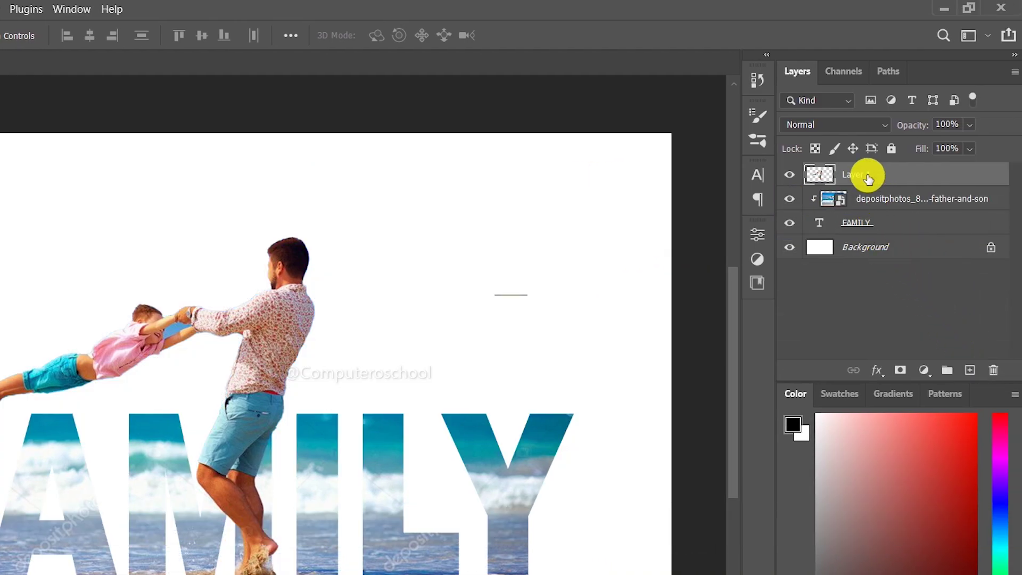
Outline the leftover blue patch between the arms with the Polygonal Lasso, delete it from the cutout layer and deselect
ctrl+click(206, 330)
drag(251, 426, 474, 487)
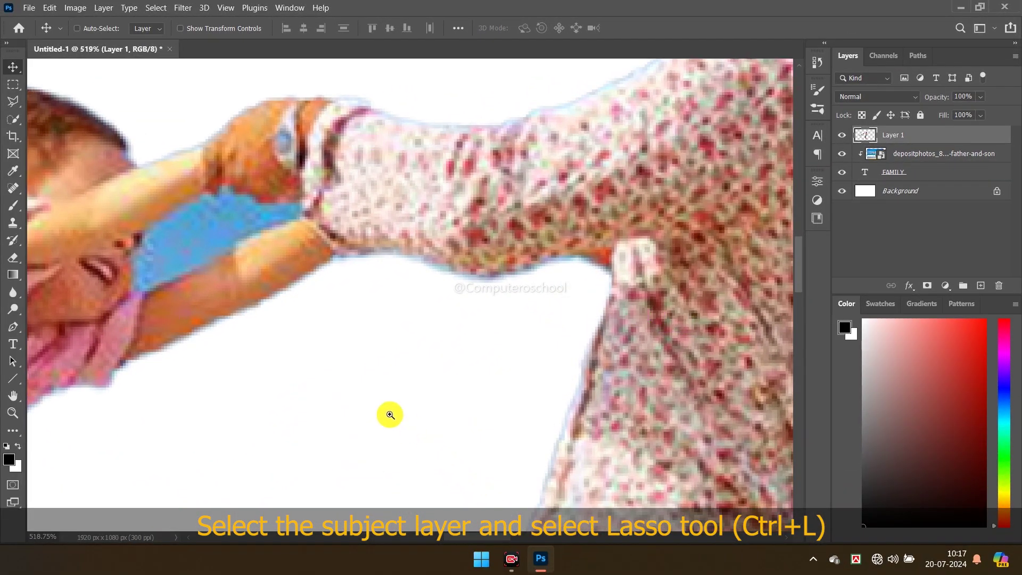
click(13, 102)
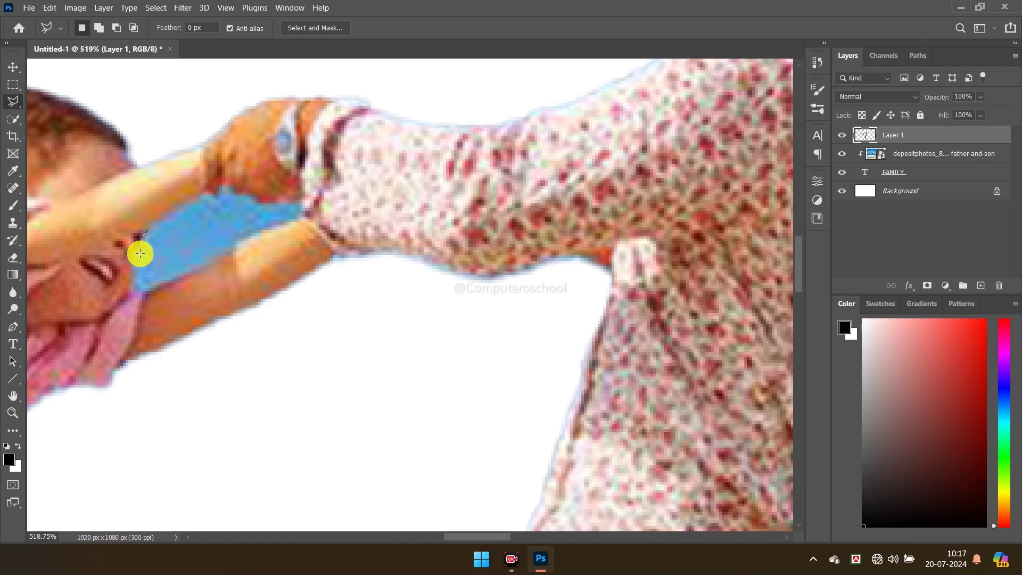
click(143, 235)
click(142, 247)
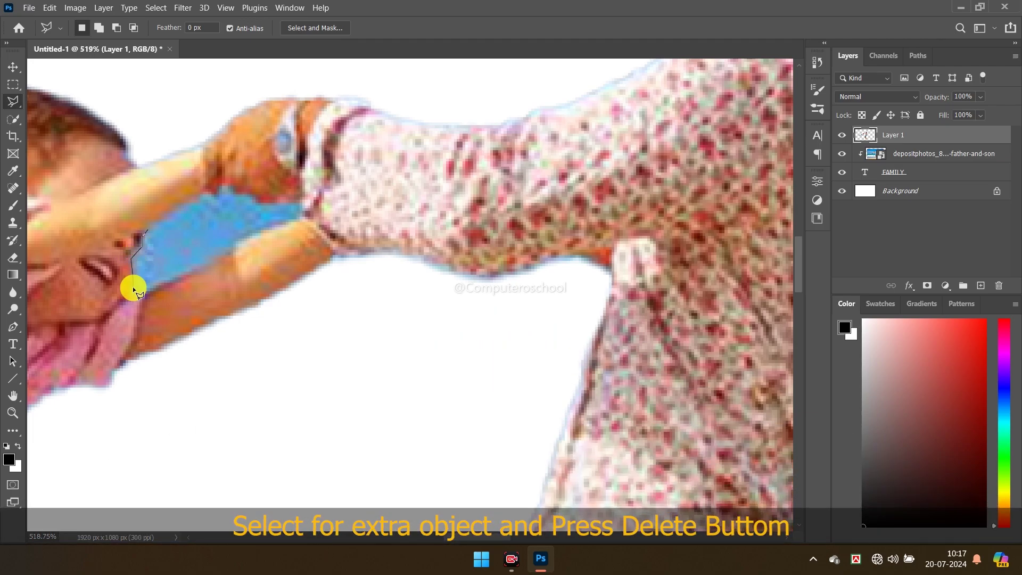
click(233, 243)
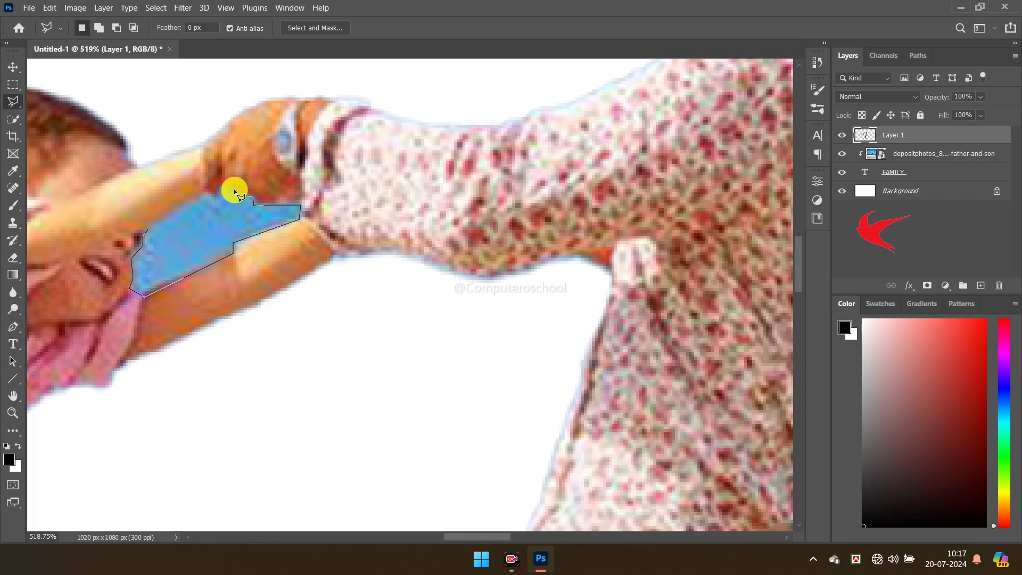
click(206, 191)
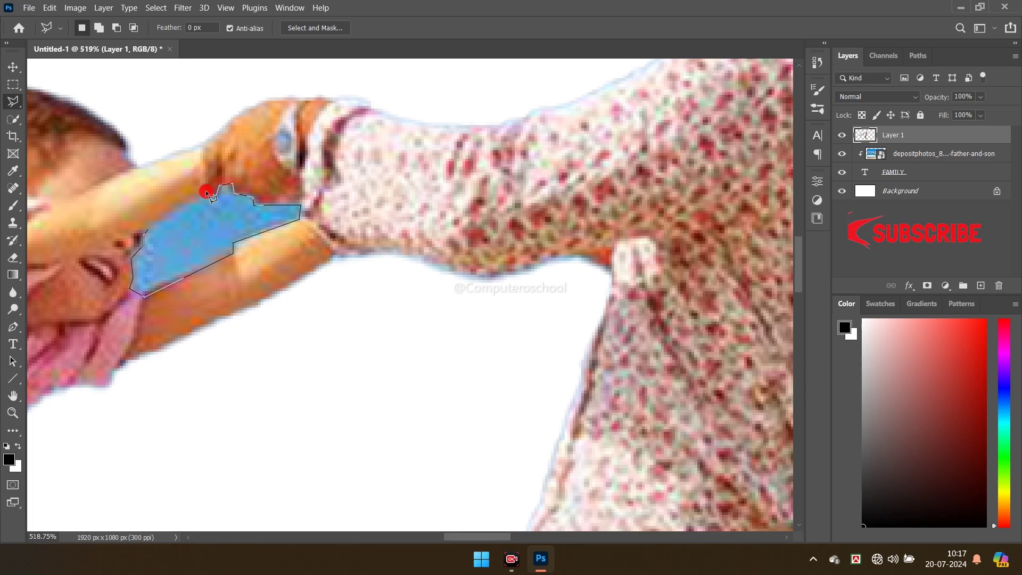
double_click(148, 227)
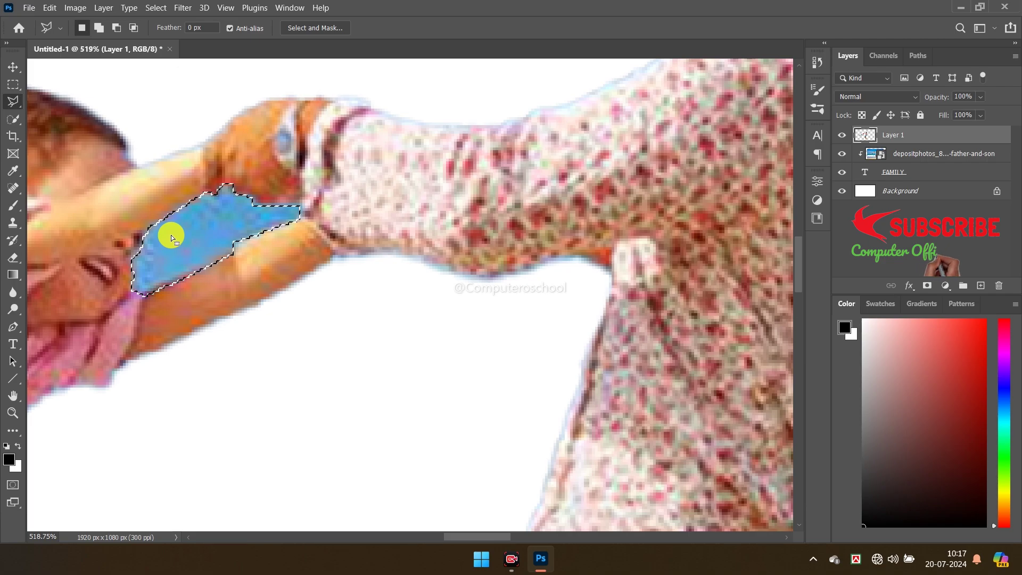
key(Delete)
key(ctrl+d)
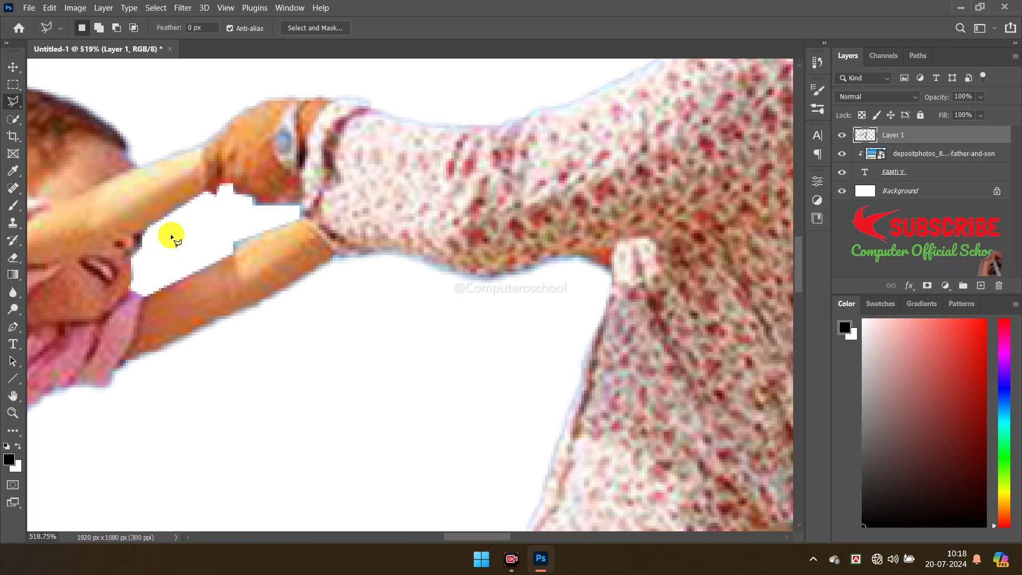
Add a layer mask to the father-and-son cutout layer and ready the Brush tool with black as the foreground color
drag(277, 264, 187, 192)
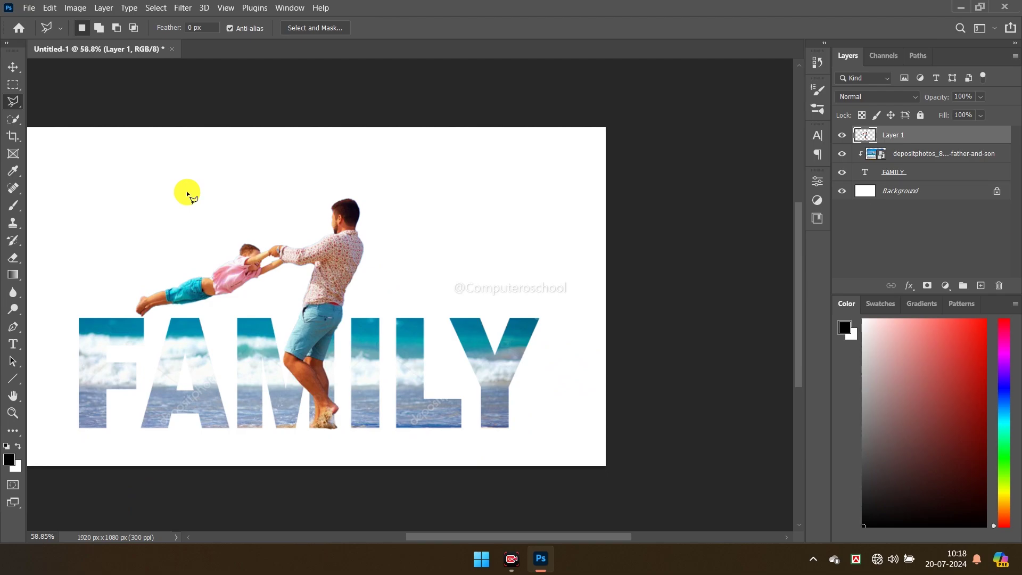
key(ctrl+0)
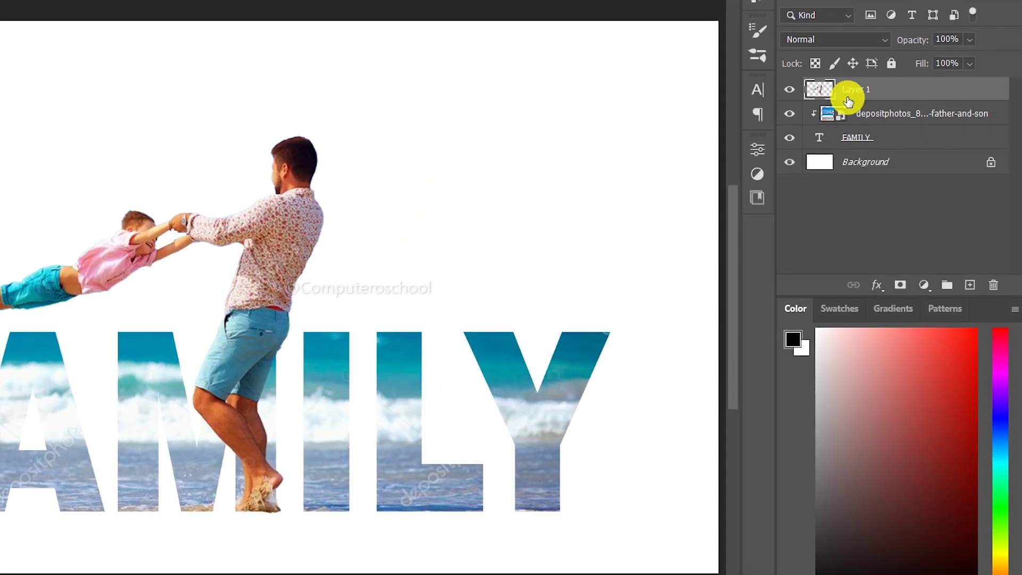
click(900, 285)
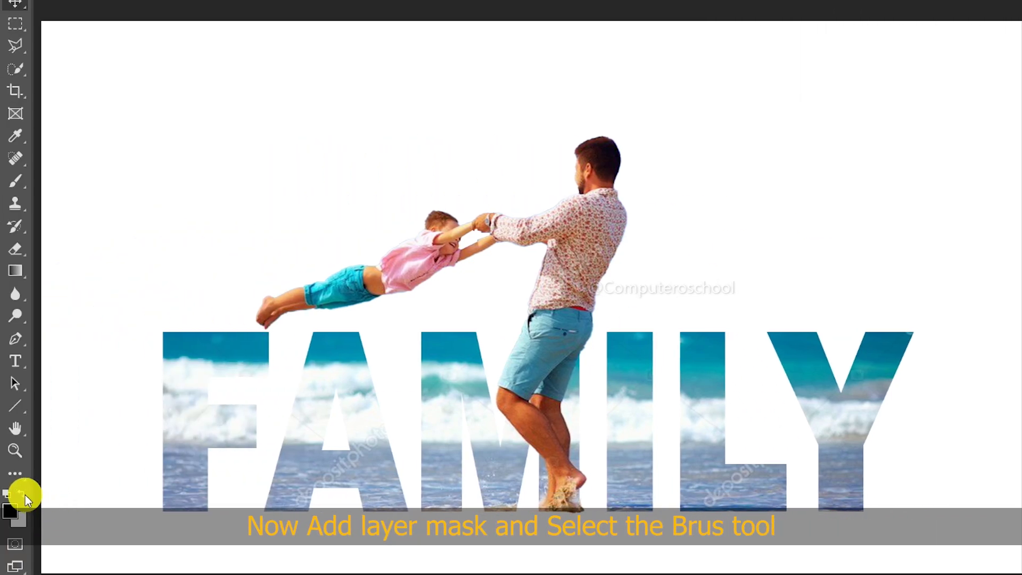
click(25, 495)
click(25, 495)
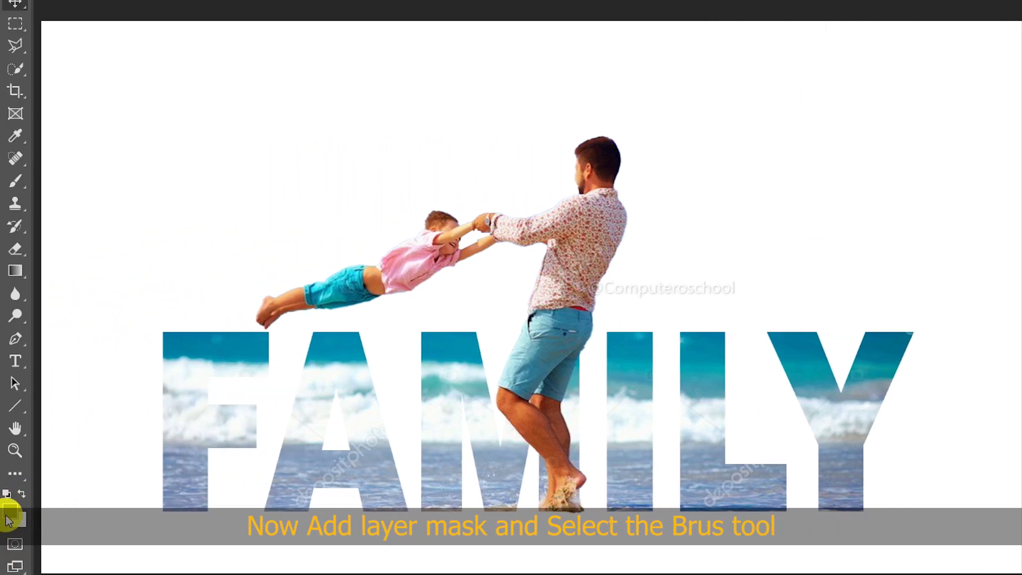
click(14, 187)
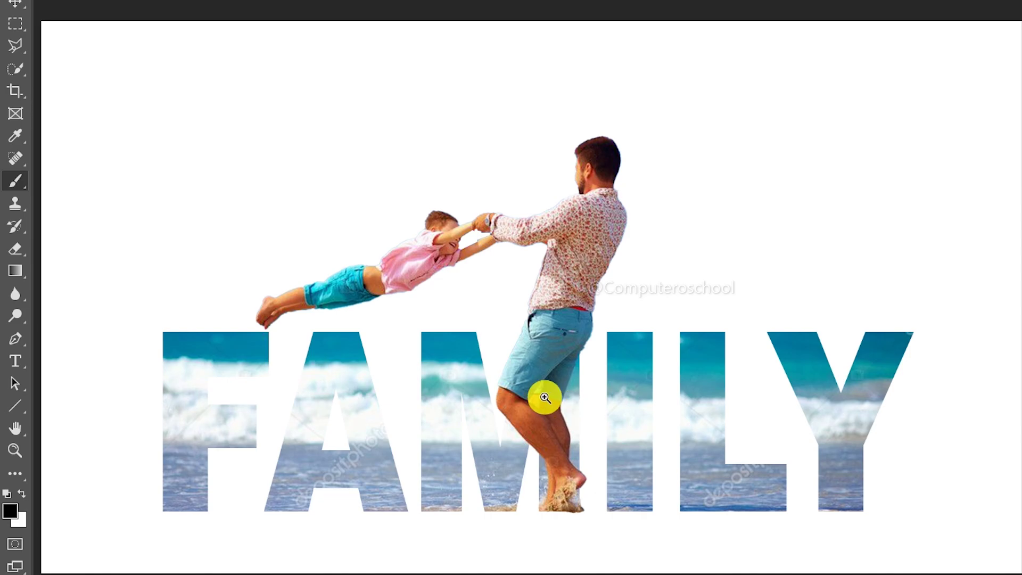
Paint black on the cutout's layer mask to hide the strip of the father's legs crossing the narrow gap inside the M
drag(545, 398, 582, 490)
drag(567, 456, 564, 368)
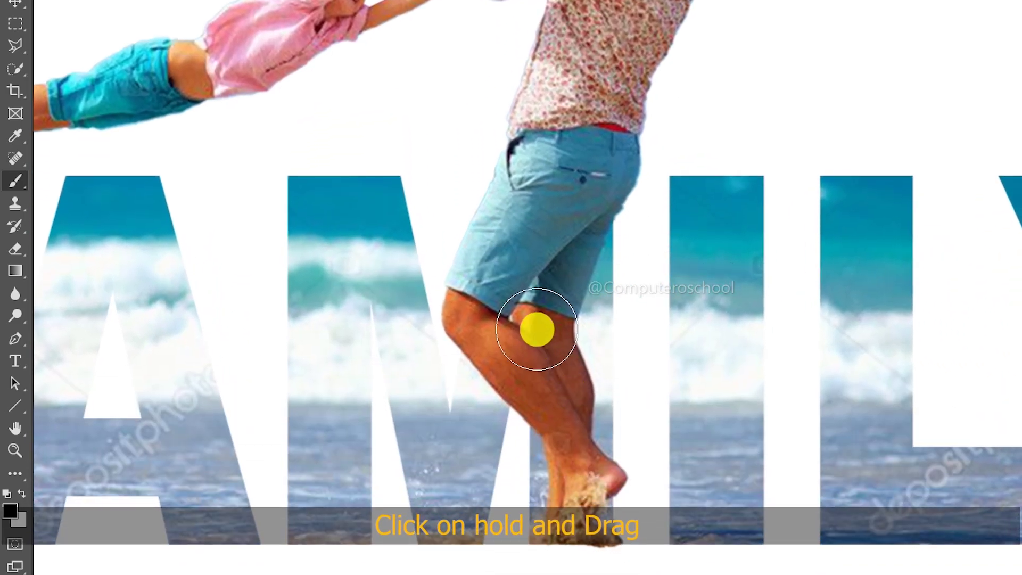
mouse_move(532, 301)
mouse_down()
mouse_move(502, 445)
mouse_move(516, 489)
mouse_up()
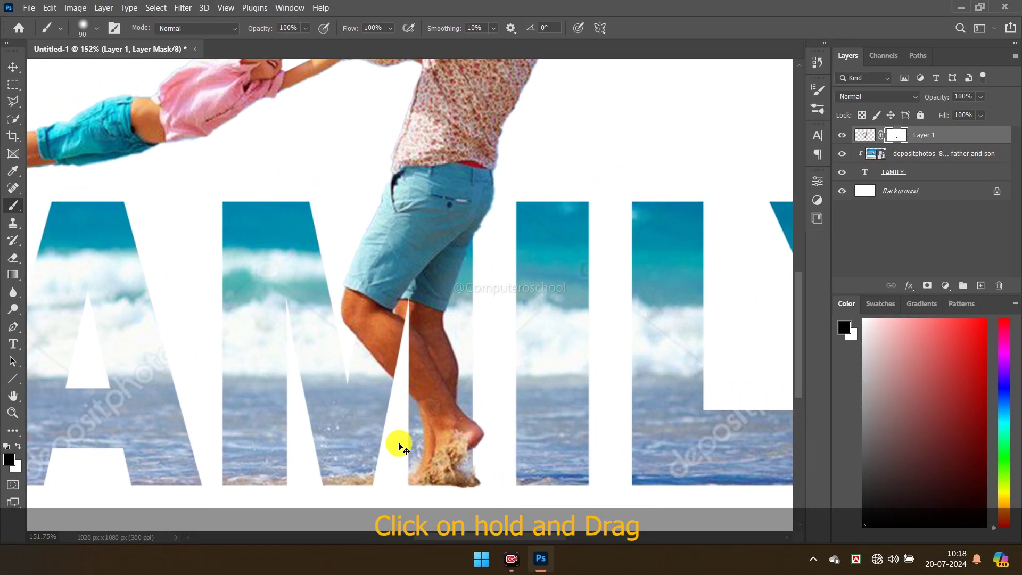
key(ctrl+0)
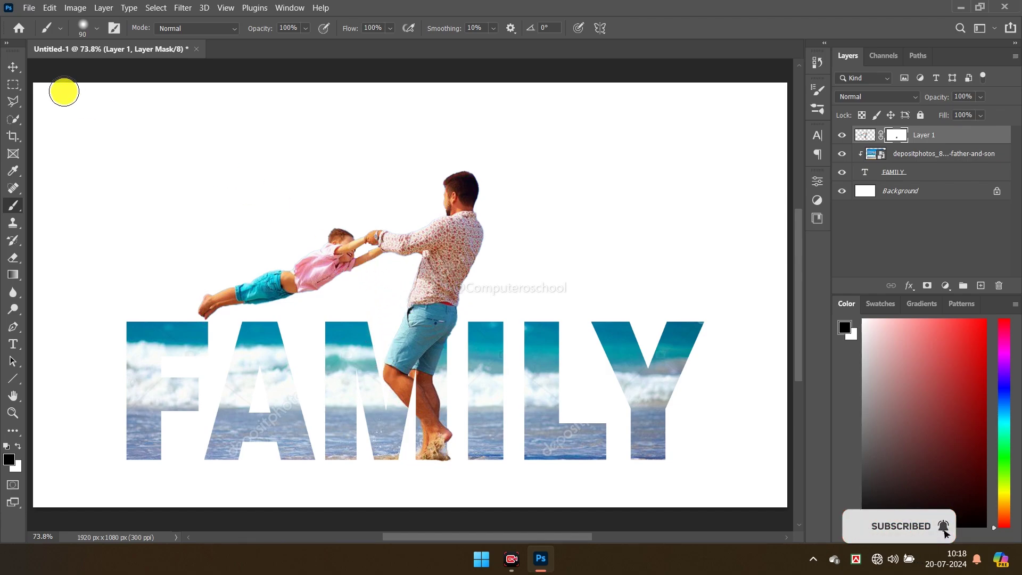
click(12, 67)
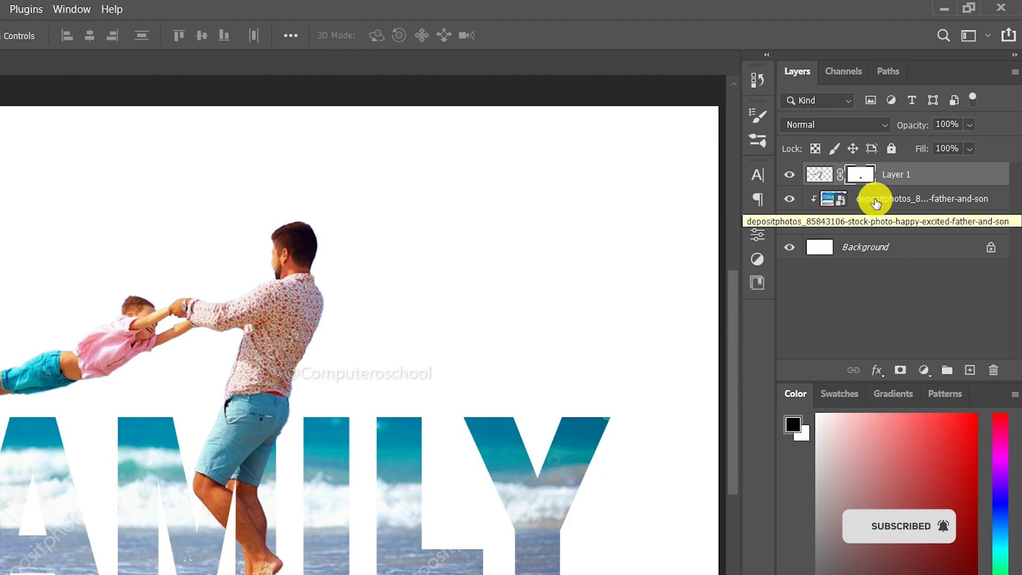
Add a Bevel & Emboss effect to the FAMILY text layer with its depth set to 147%
click(855, 233)
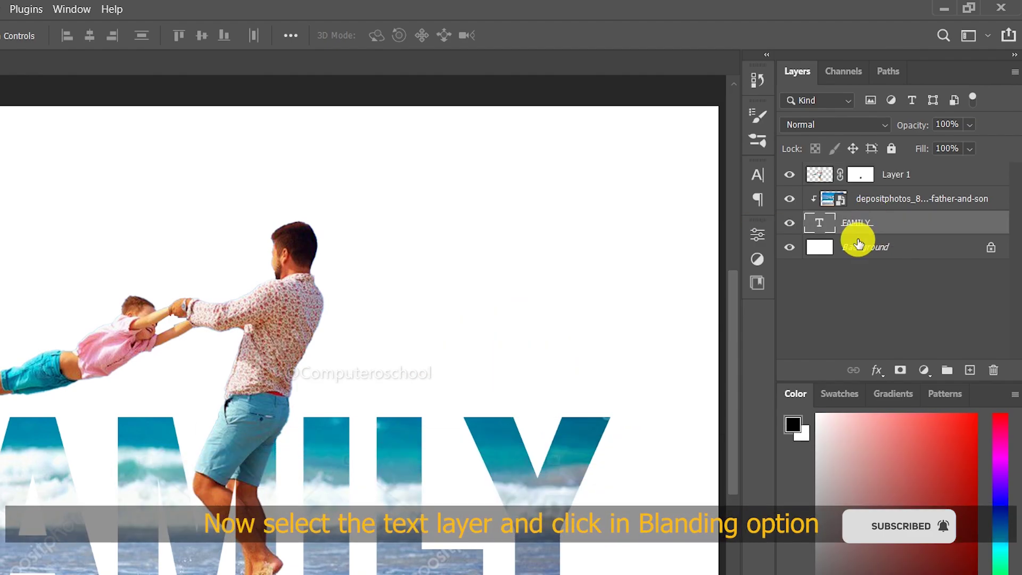
click(878, 373)
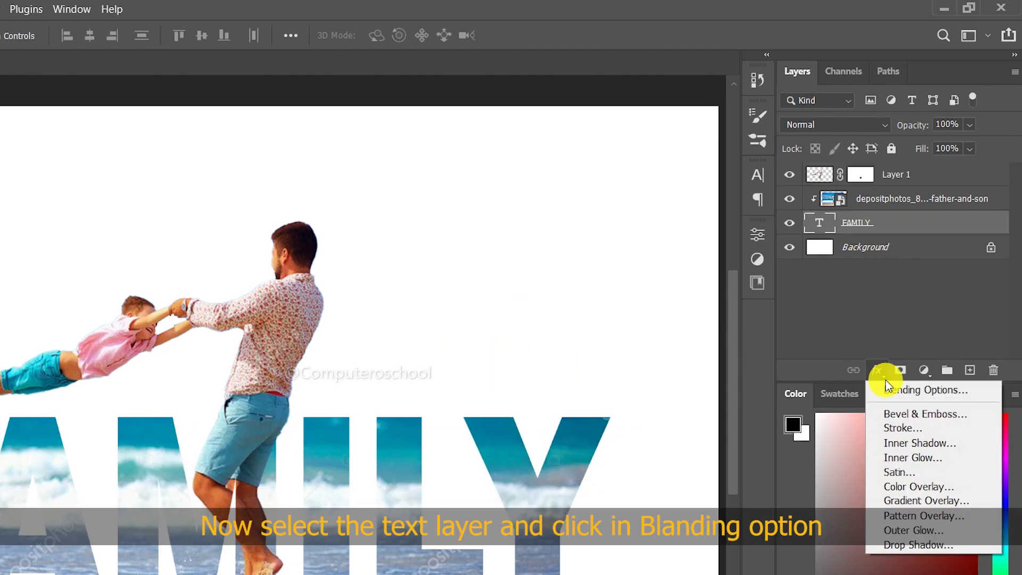
click(890, 388)
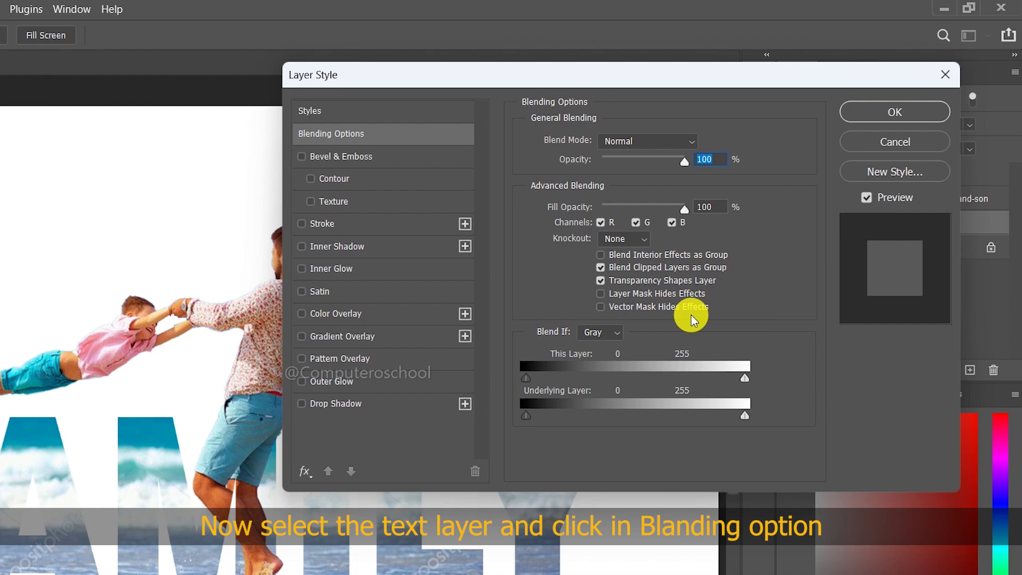
click(347, 156)
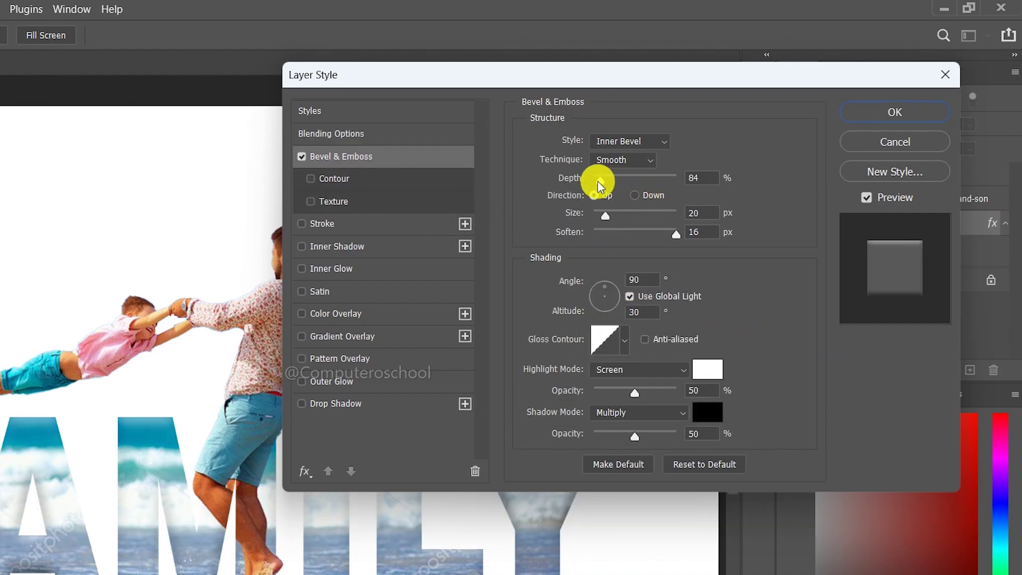
mouse_move(598, 181)
mouse_down()
mouse_move(617, 185)
mouse_move(606, 190)
mouse_up()
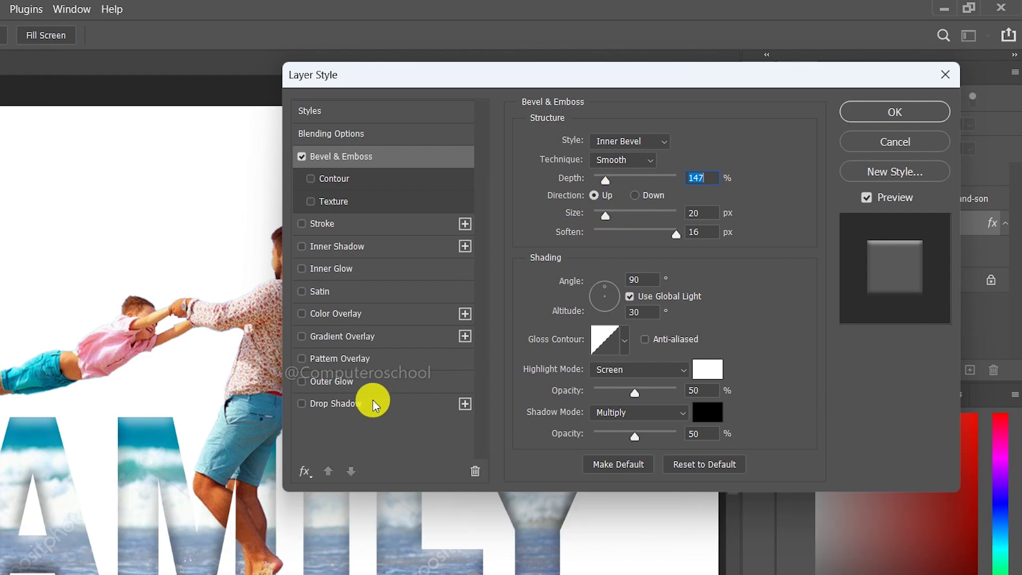
Add a Drop Shadow to the FAMILY text with its angle set to 135° and apply the layer style
click(362, 409)
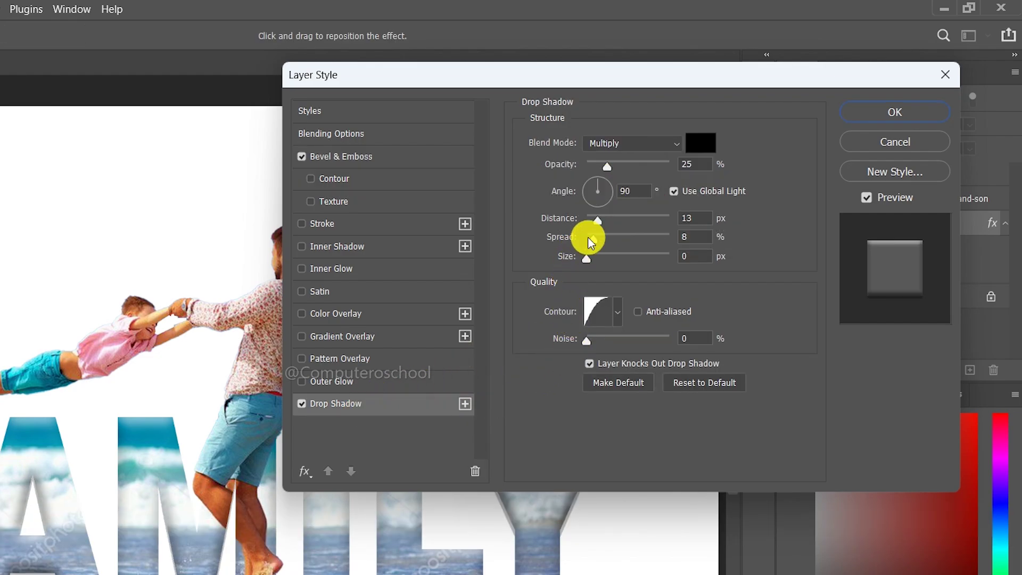
drag(596, 184, 592, 184)
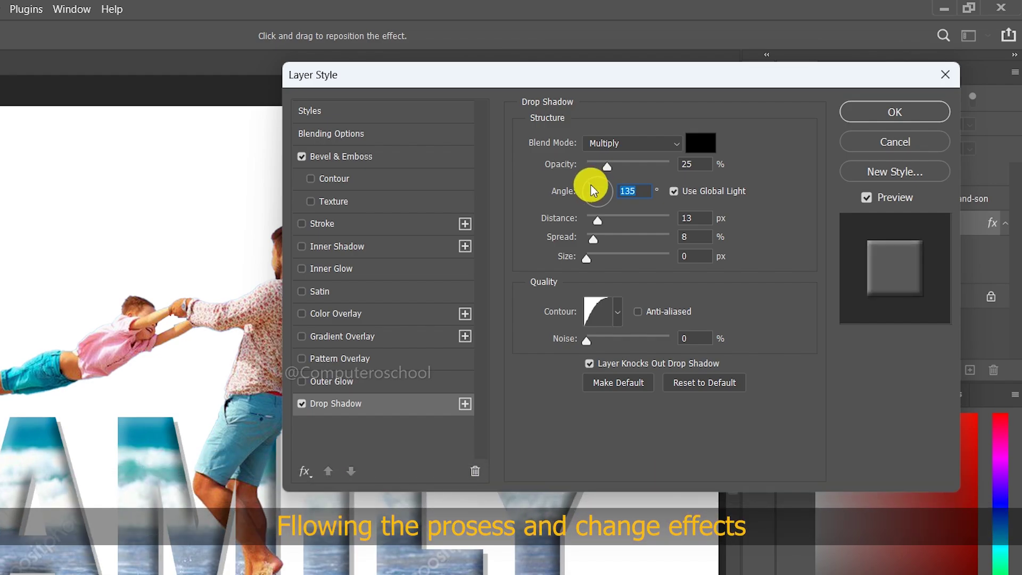
click(892, 110)
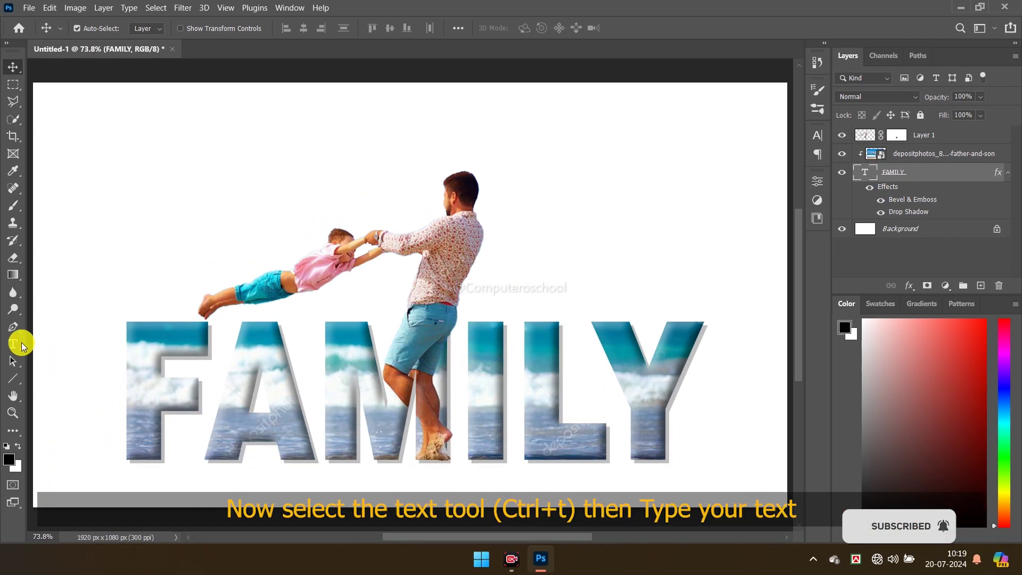
Add the text "My Life Style" beside the father and reorder its layer to sit directly above the Background
click(13, 344)
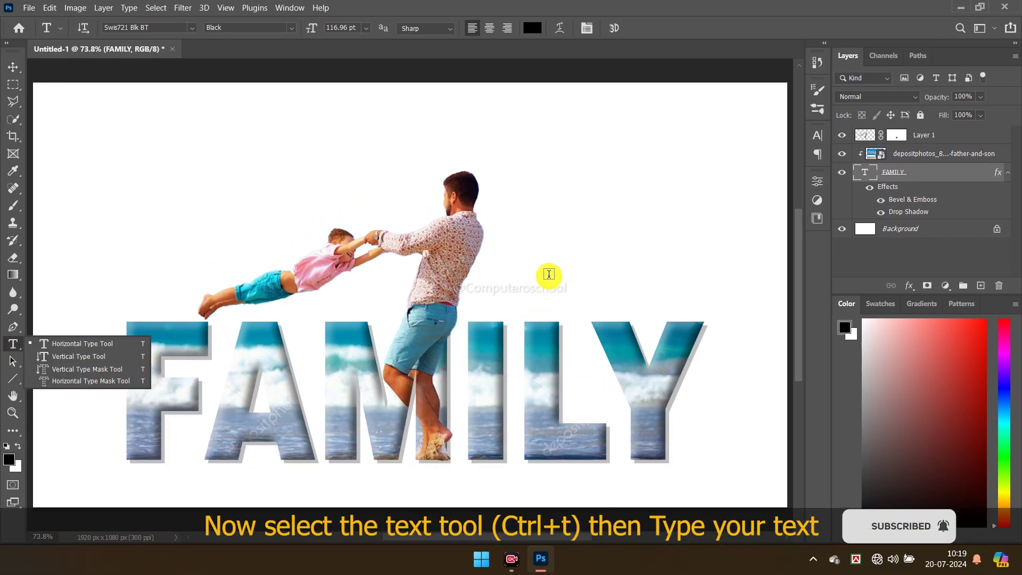
click(488, 285)
key(BackSpace)
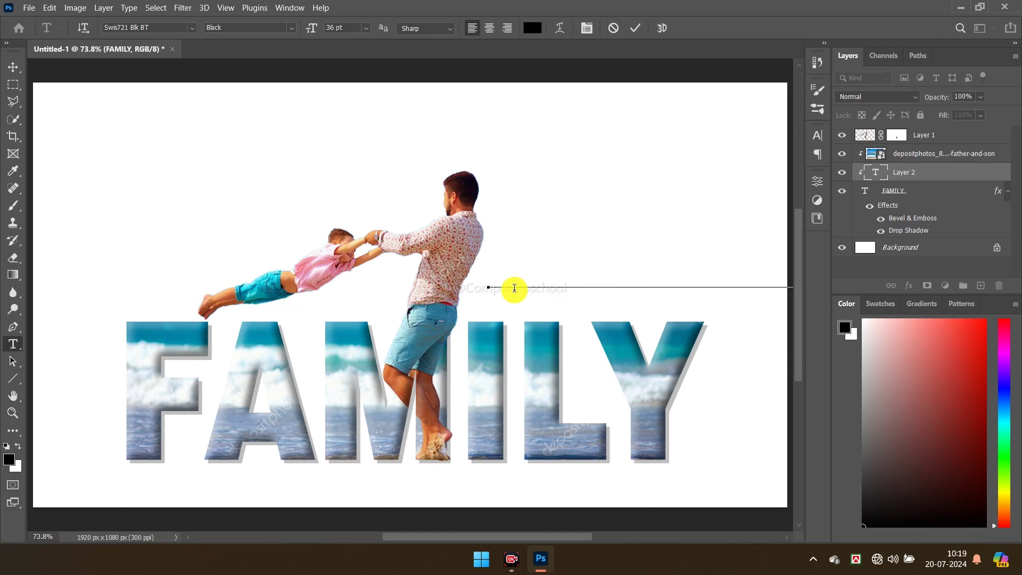
click(635, 28)
drag(907, 173, 919, 233)
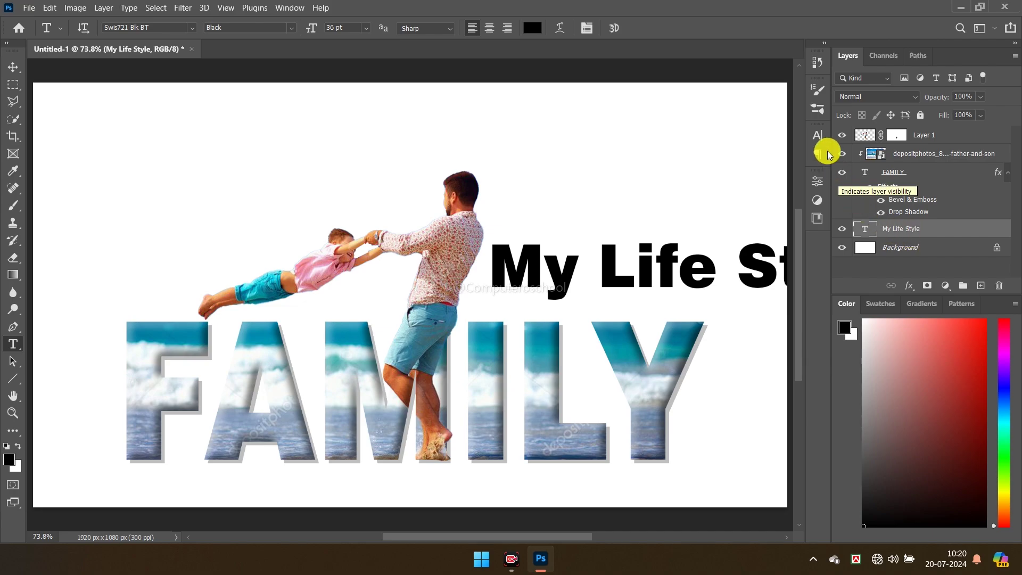
Set the My Life Style text in the Palace Script MT font and move it just above the letters ILY
click(818, 136)
click(740, 158)
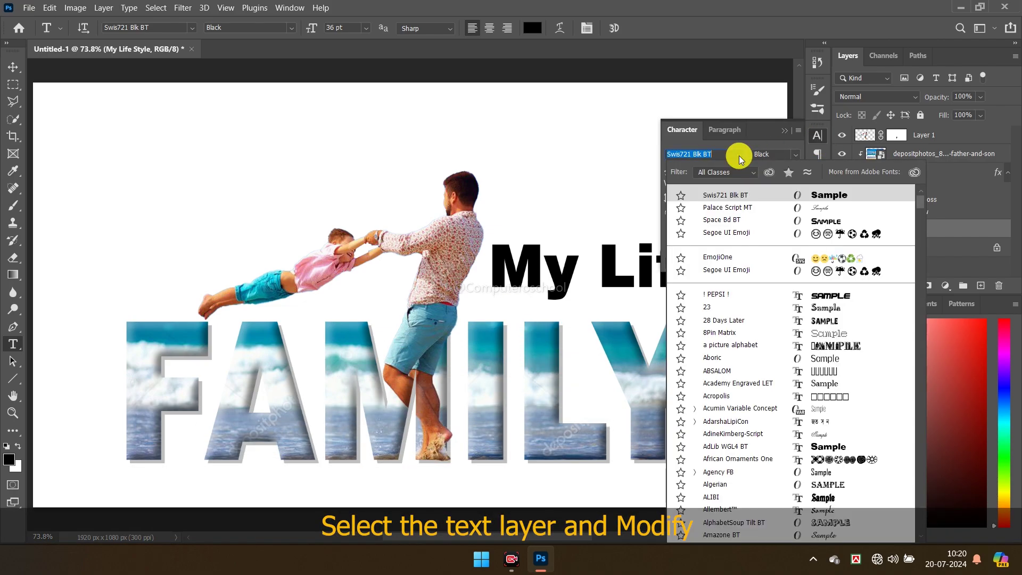
click(730, 209)
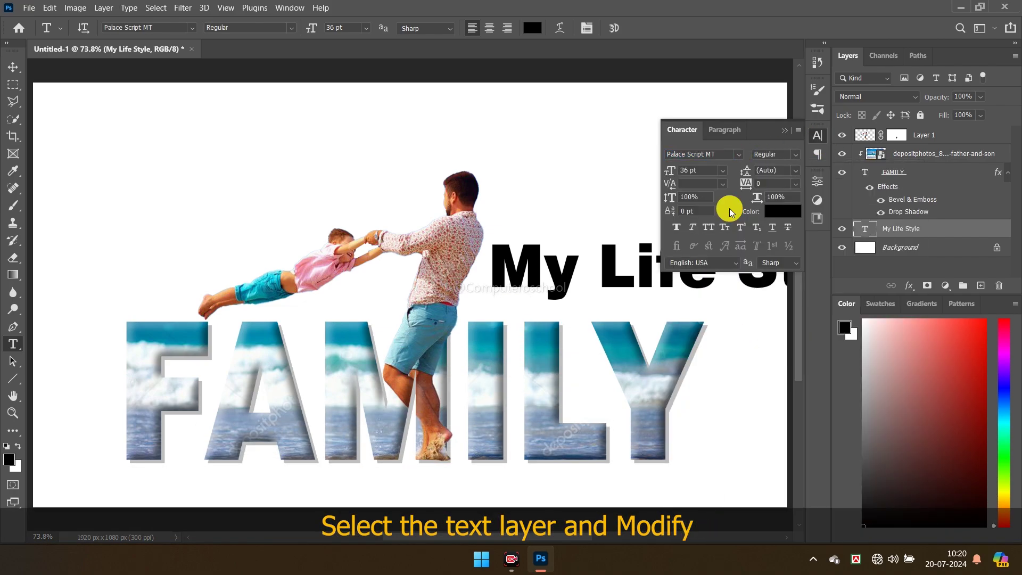
click(784, 130)
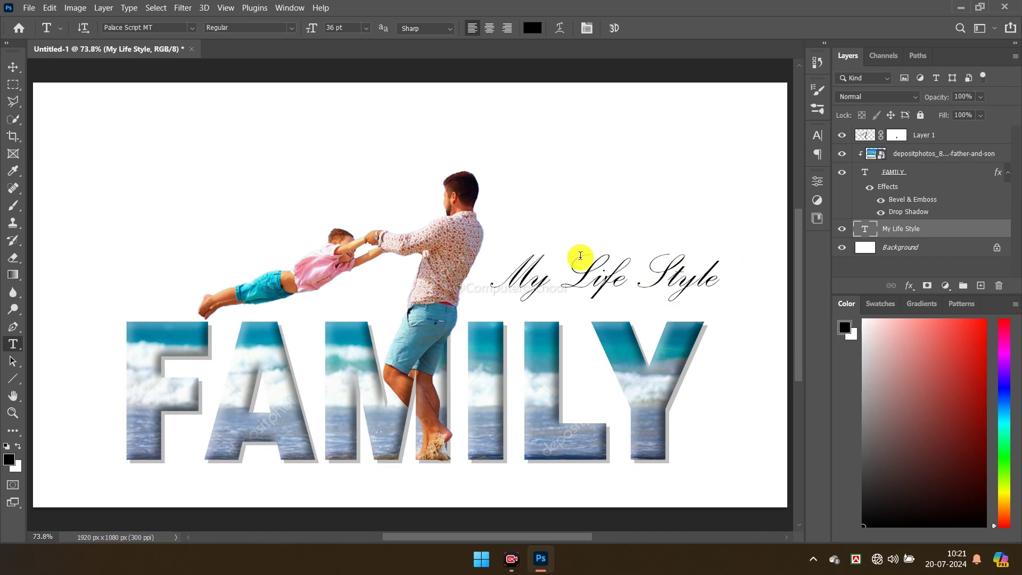
click(13, 66)
mouse_move(653, 278)
mouse_down()
mouse_move(643, 298)
mouse_move(650, 296)
mouse_up()
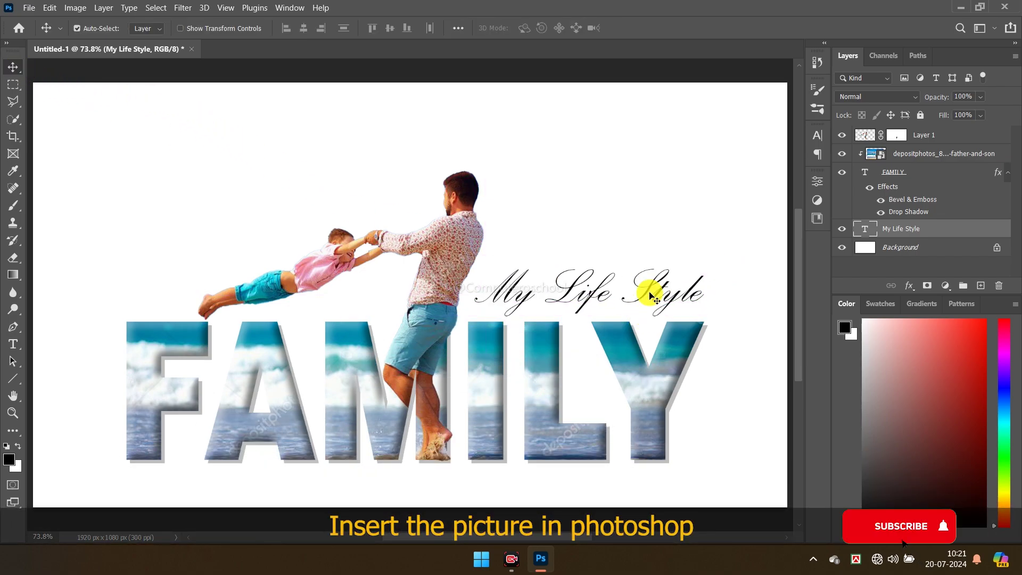
Place beautiful-outdoor-with-tropical-beach-sea-ocean-holiday-vacation.jpg directly above the Background layer and stretch it to both side edges of the canvas
click(904, 248)
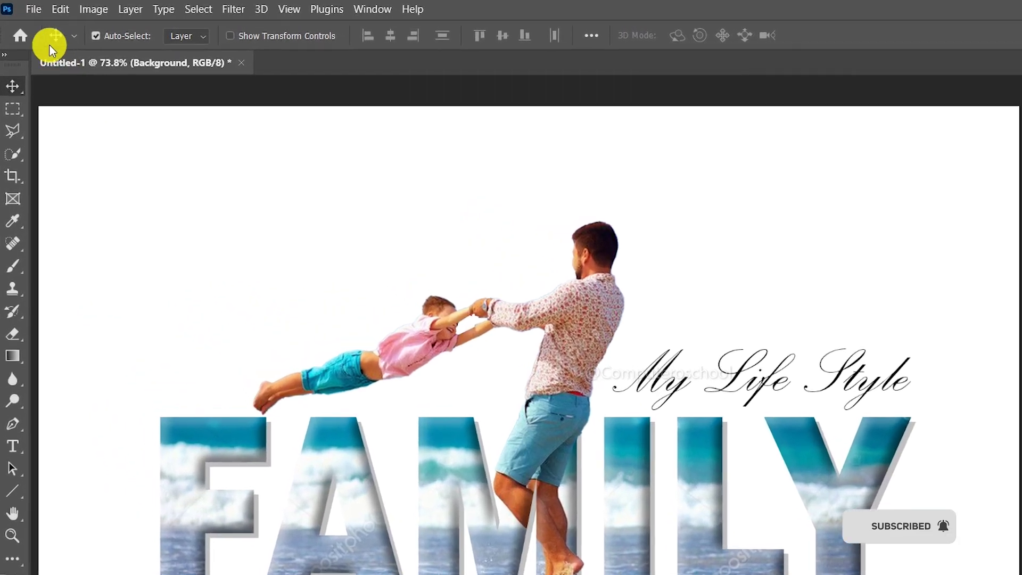
click(29, 7)
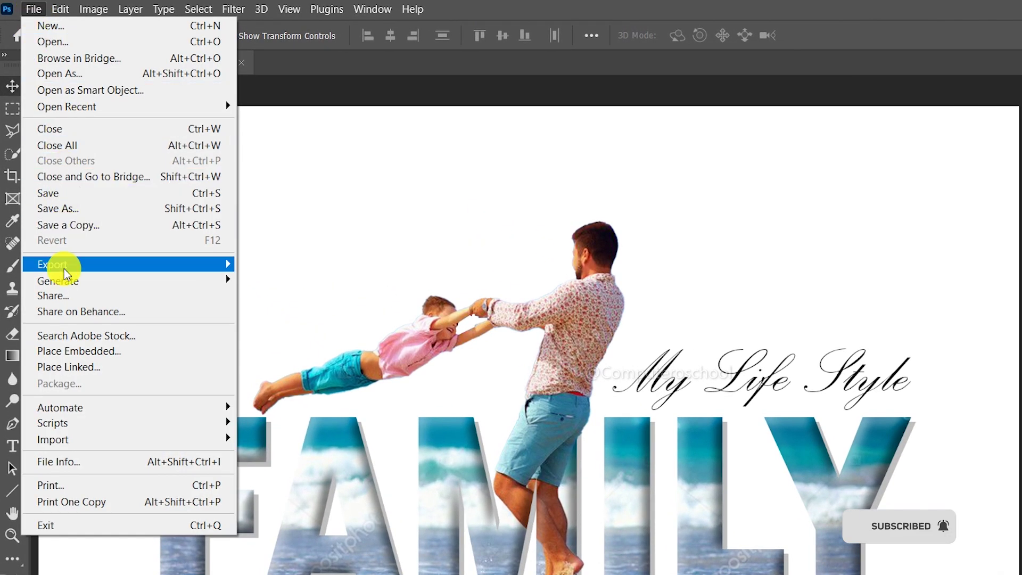
click(69, 349)
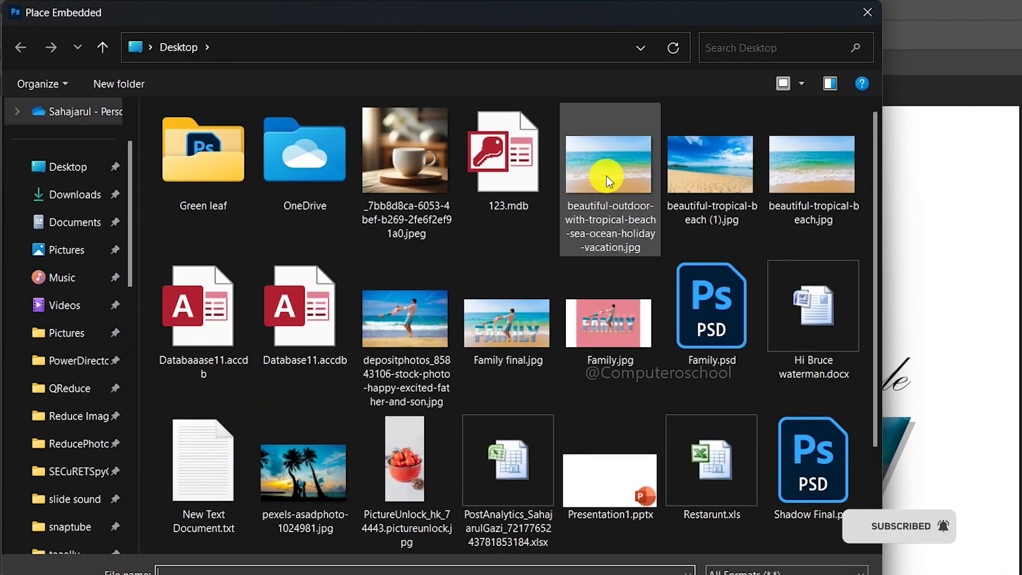
click(606, 175)
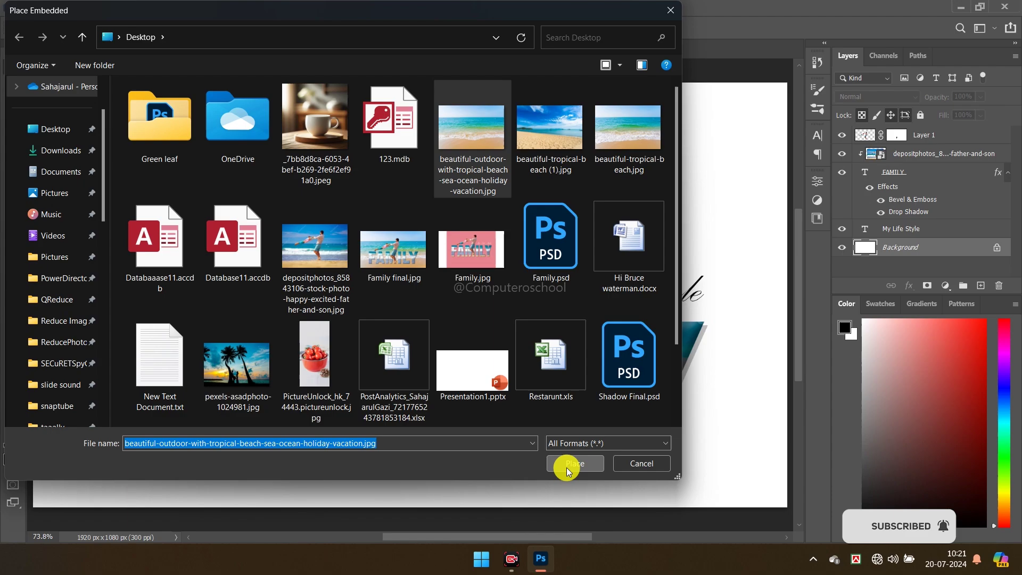
click(566, 468)
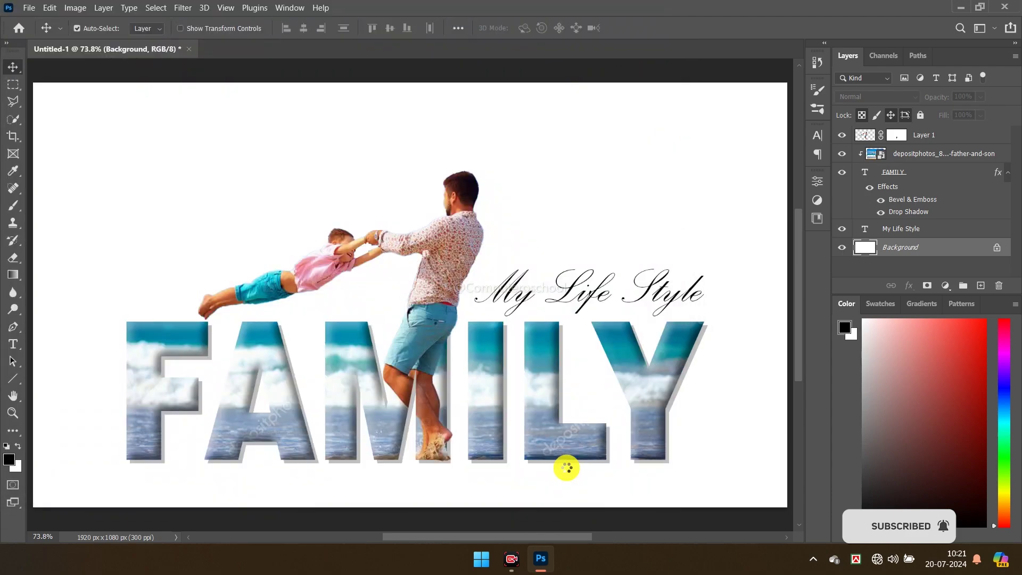
drag(93, 295, 33, 294)
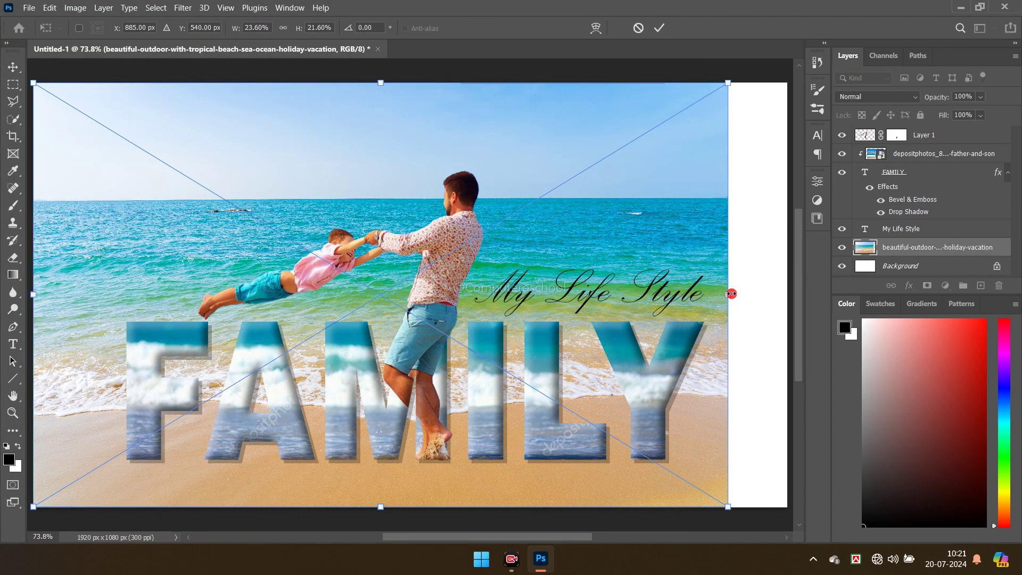
drag(731, 294, 787, 308)
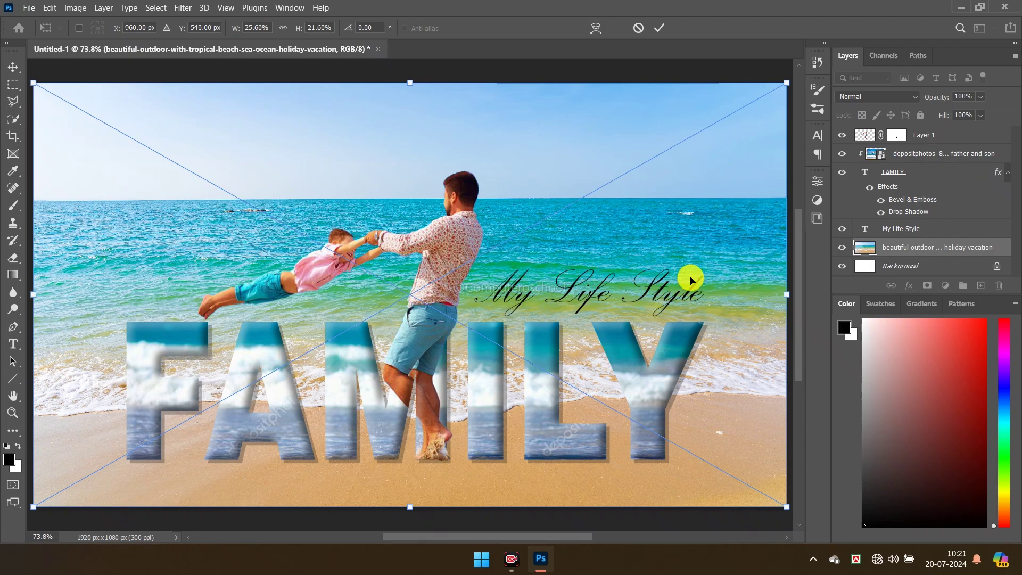
Commit the placed beach image and recolor the My Life Style text with the white background color
click(892, 231)
click(892, 231)
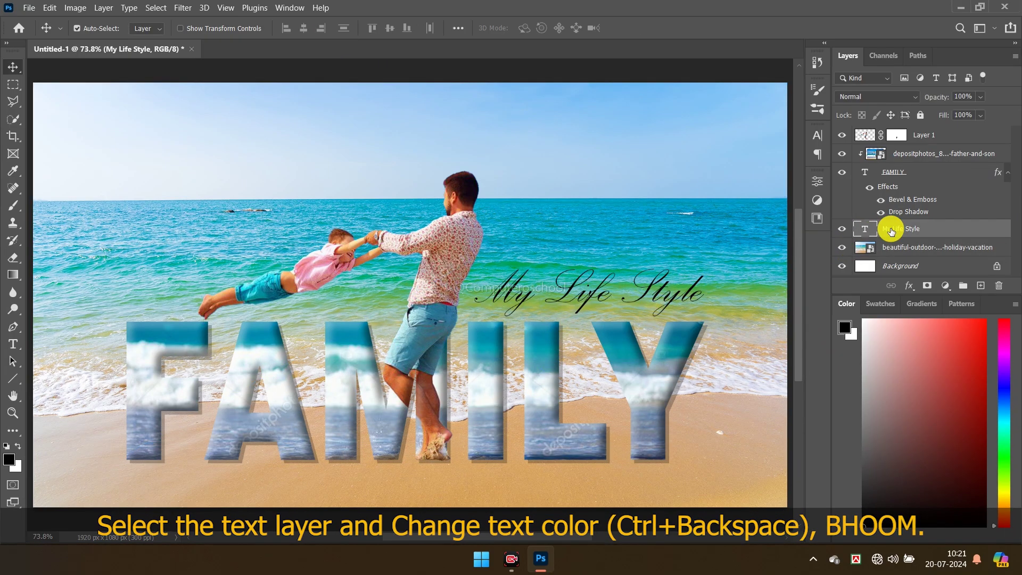
key(ctrl+BackSpace)
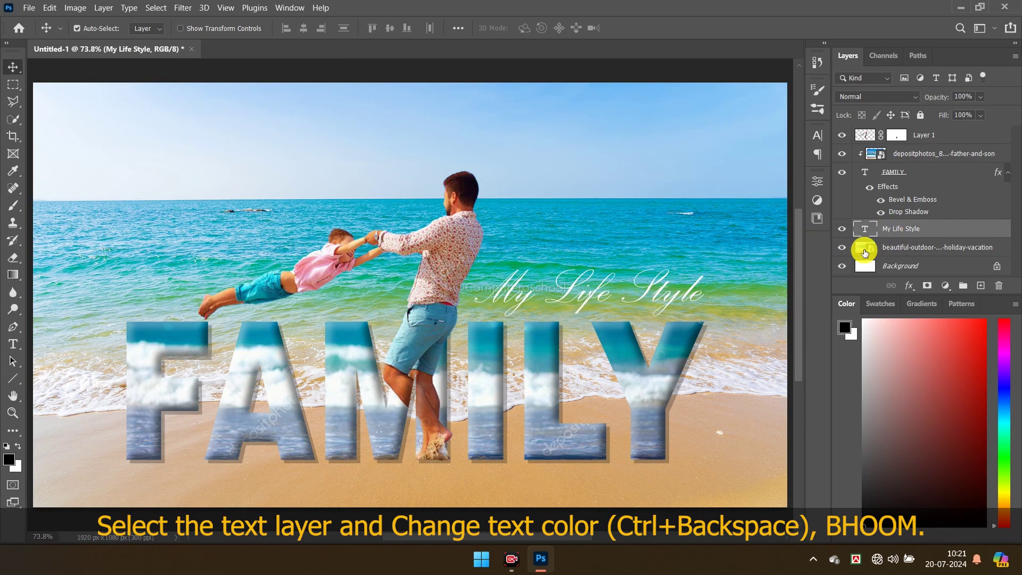